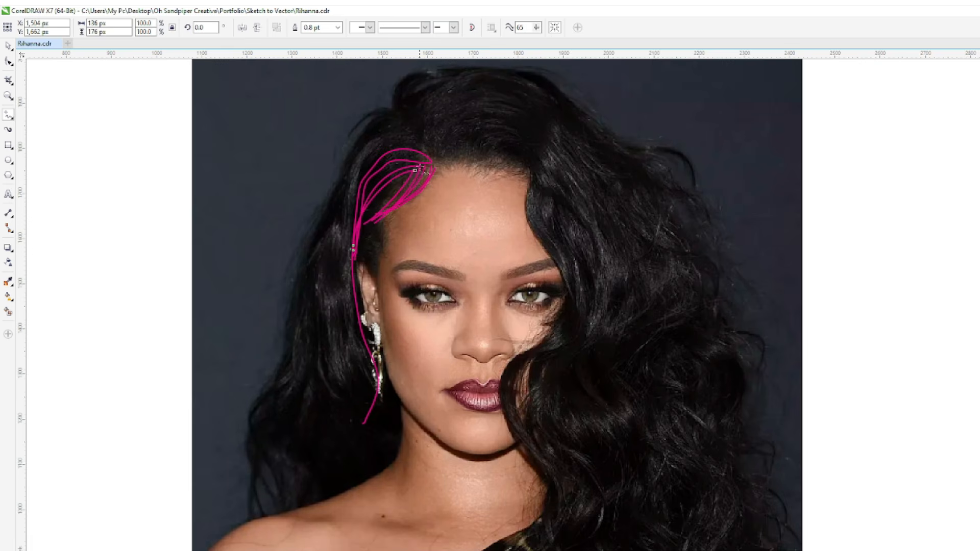
Step: Trace short freehand hair strands over the temple, just above and in front of the ear
{"action": "left_click_drag", "start_coordinate": [373, 240], "coordinate": [355, 257]}
{"action": "left_click_drag", "start_coordinate": [382, 223], "coordinate": [359, 253]}
{"action": "left_click_drag", "start_coordinate": [385, 223], "coordinate": [360, 264]}
{"action": "mouse_move", "coordinate": [383, 239]}
{"action": "left_mouse_down"}
{"action": "mouse_move", "coordinate": [362, 264]}
{"action": "mouse_move", "coordinate": [369, 276]}
{"action": "left_mouse_up"}
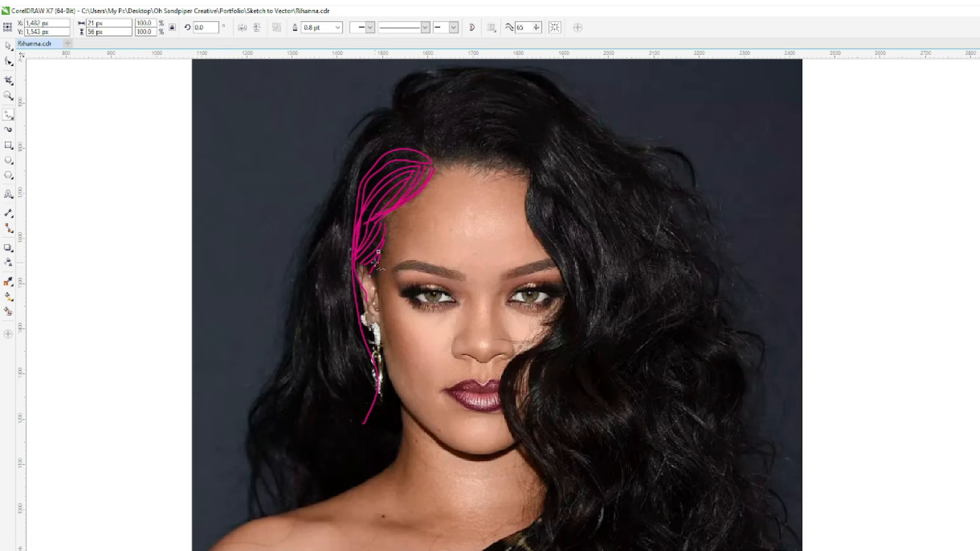
Step: Trace long strands sweeping from the forehead hairline around the temple and down behind the dangling earring
{"action": "mouse_move", "coordinate": [435, 167]}
{"action": "left_mouse_down"}
{"action": "mouse_move", "coordinate": [368, 182]}
{"action": "mouse_move", "coordinate": [352, 258]}
{"action": "mouse_move", "coordinate": [352, 337]}
{"action": "mouse_move", "coordinate": [364, 390]}
{"action": "left_mouse_up"}
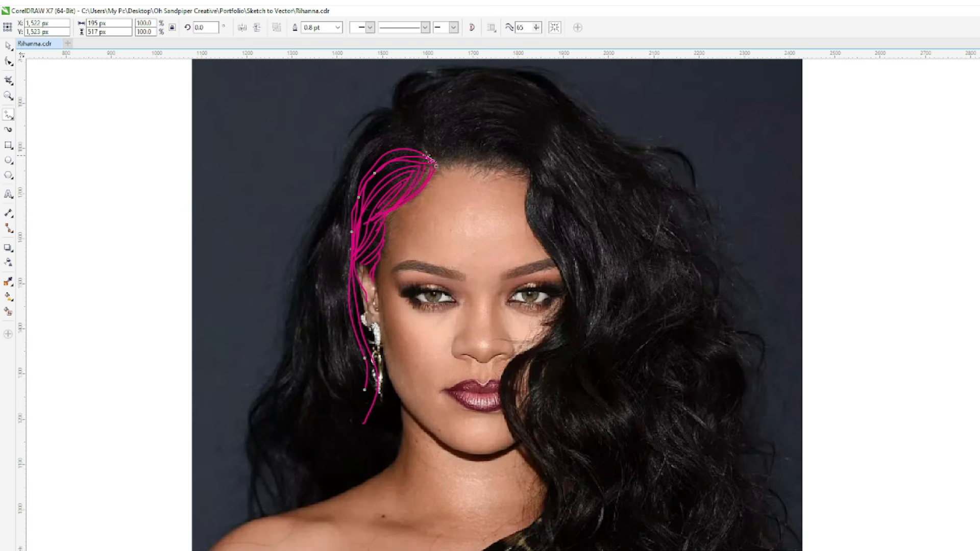
{"action": "left_click_drag", "start_coordinate": [372, 162], "coordinate": [350, 212]}
{"action": "mouse_move", "coordinate": [435, 150]}
{"action": "left_mouse_down"}
{"action": "mouse_move", "coordinate": [380, 153]}
{"action": "mouse_move", "coordinate": [351, 245]}
{"action": "left_mouse_up"}
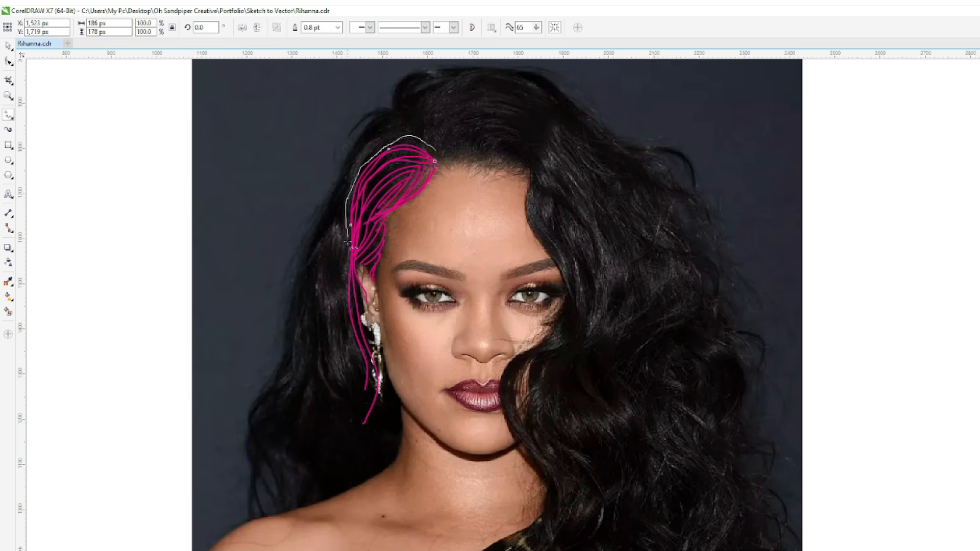
{"action": "left_click_drag", "start_coordinate": [363, 359], "coordinate": [357, 354]}
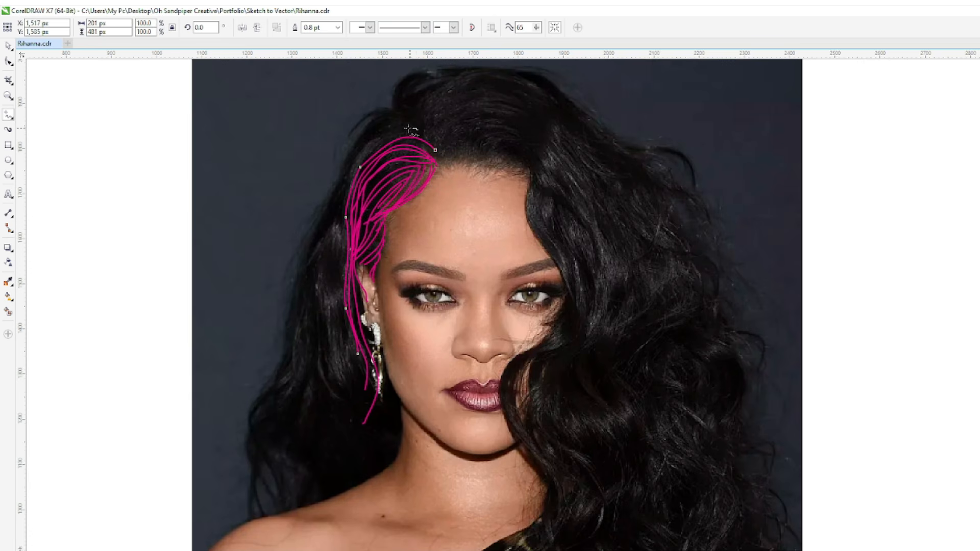
{"action": "left_click_drag", "start_coordinate": [343, 250], "coordinate": [368, 446]}
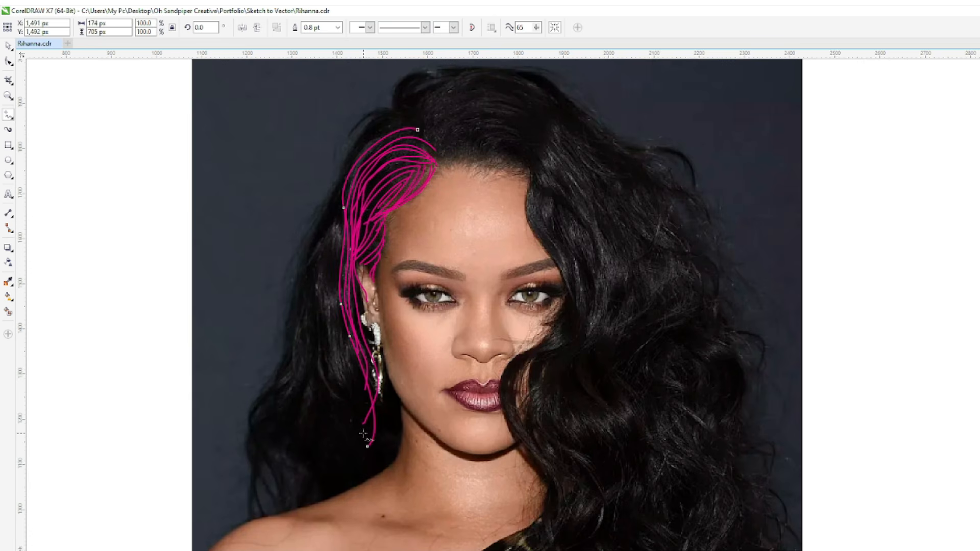
{"action": "mouse_move", "coordinate": [414, 131]}
{"action": "left_mouse_down"}
{"action": "mouse_move", "coordinate": [337, 201]}
{"action": "mouse_move", "coordinate": [317, 306]}
{"action": "mouse_move", "coordinate": [363, 406]}
{"action": "left_mouse_up"}
{"action": "mouse_move", "coordinate": [420, 122]}
{"action": "left_mouse_down"}
{"action": "mouse_move", "coordinate": [389, 124]}
{"action": "mouse_move", "coordinate": [352, 158]}
{"action": "mouse_move", "coordinate": [330, 214]}
{"action": "mouse_move", "coordinate": [327, 340]}
{"action": "mouse_move", "coordinate": [385, 424]}
{"action": "left_mouse_up"}
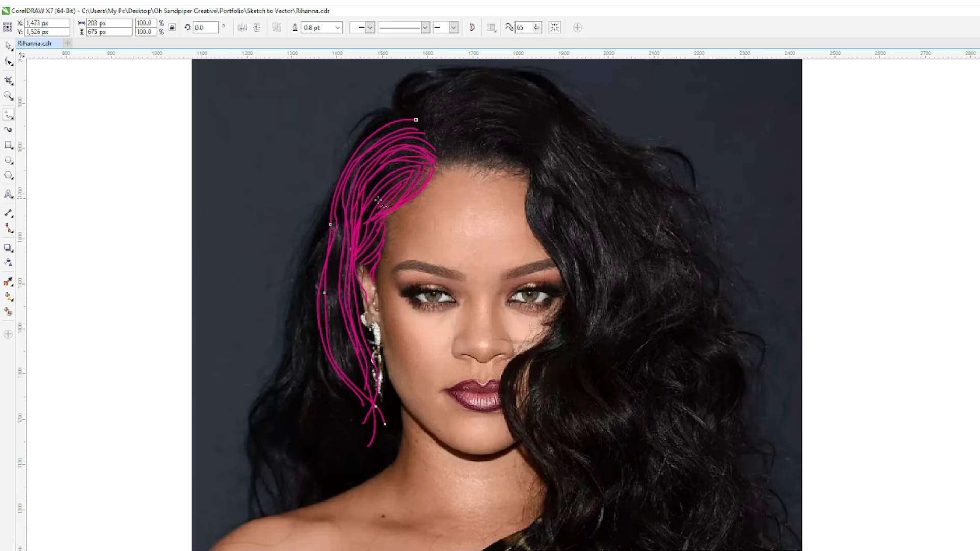
Step: Add layered strands behind the ear and earring, falling toward the neck and fanning outward above the shoulder
{"action": "mouse_move", "coordinate": [346, 190]}
{"action": "left_mouse_down"}
{"action": "mouse_move", "coordinate": [327, 281]}
{"action": "mouse_move", "coordinate": [334, 398]}
{"action": "mouse_move", "coordinate": [383, 432]}
{"action": "left_mouse_up"}
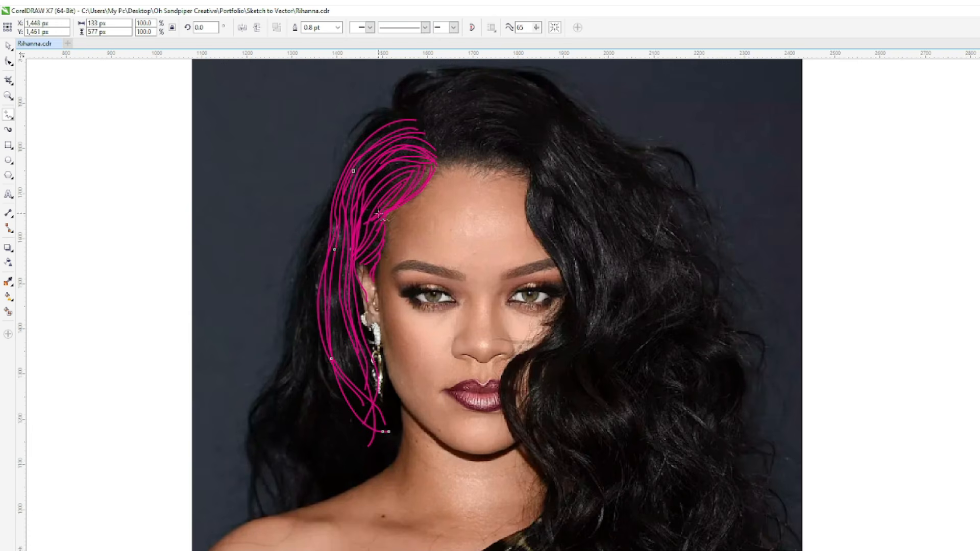
{"action": "mouse_move", "coordinate": [406, 161]}
{"action": "left_mouse_down"}
{"action": "mouse_move", "coordinate": [344, 228]}
{"action": "mouse_move", "coordinate": [334, 325]}
{"action": "mouse_move", "coordinate": [386, 435]}
{"action": "left_mouse_up"}
{"action": "mouse_move", "coordinate": [338, 299]}
{"action": "left_mouse_down"}
{"action": "mouse_move", "coordinate": [353, 363]}
{"action": "mouse_move", "coordinate": [344, 456]}
{"action": "left_mouse_up"}
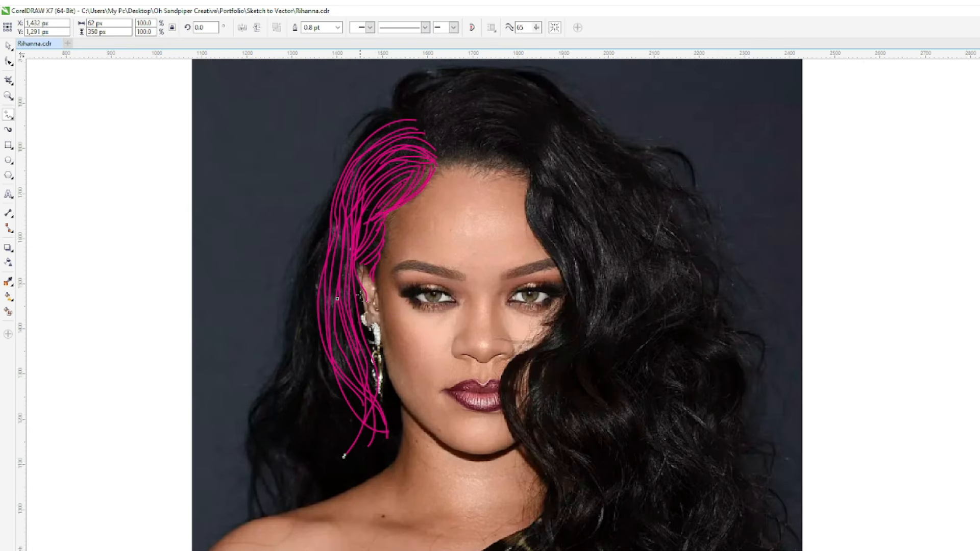
{"action": "left_click_drag", "start_coordinate": [361, 282], "coordinate": [375, 341]}
{"action": "mouse_move", "coordinate": [332, 240]}
{"action": "left_mouse_down"}
{"action": "mouse_move", "coordinate": [311, 293]}
{"action": "mouse_move", "coordinate": [318, 355]}
{"action": "mouse_move", "coordinate": [404, 432]}
{"action": "left_mouse_up"}
{"action": "left_click_drag", "start_coordinate": [319, 255], "coordinate": [332, 452]}
{"action": "mouse_move", "coordinate": [322, 256]}
{"action": "left_mouse_down"}
{"action": "mouse_move", "coordinate": [305, 329]}
{"action": "mouse_move", "coordinate": [328, 459]}
{"action": "mouse_move", "coordinate": [320, 484]}
{"action": "left_mouse_up"}
{"action": "left_click_drag", "start_coordinate": [336, 183], "coordinate": [278, 399]}
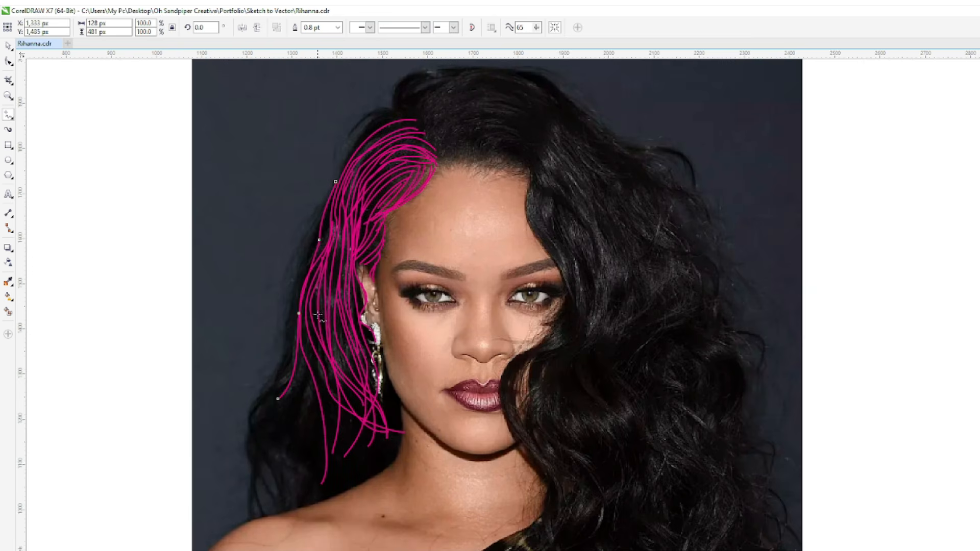
Step: Trace the outer edge strands of the earring-side hair down to the shoulder, plus one beside the jaw
{"action": "mouse_move", "coordinate": [349, 175]}
{"action": "left_mouse_down"}
{"action": "mouse_move", "coordinate": [289, 276]}
{"action": "mouse_move", "coordinate": [261, 407]}
{"action": "left_mouse_up"}
{"action": "mouse_move", "coordinate": [328, 214]}
{"action": "left_mouse_down"}
{"action": "mouse_move", "coordinate": [293, 273]}
{"action": "mouse_move", "coordinate": [283, 340]}
{"action": "mouse_move", "coordinate": [248, 443]}
{"action": "left_mouse_up"}
{"action": "mouse_move", "coordinate": [298, 292]}
{"action": "left_mouse_down"}
{"action": "mouse_move", "coordinate": [247, 454]}
{"action": "mouse_move", "coordinate": [252, 513]}
{"action": "left_mouse_up"}
{"action": "left_click_drag", "start_coordinate": [306, 317], "coordinate": [323, 495]}
{"action": "left_click_drag", "start_coordinate": [391, 368], "coordinate": [366, 472]}
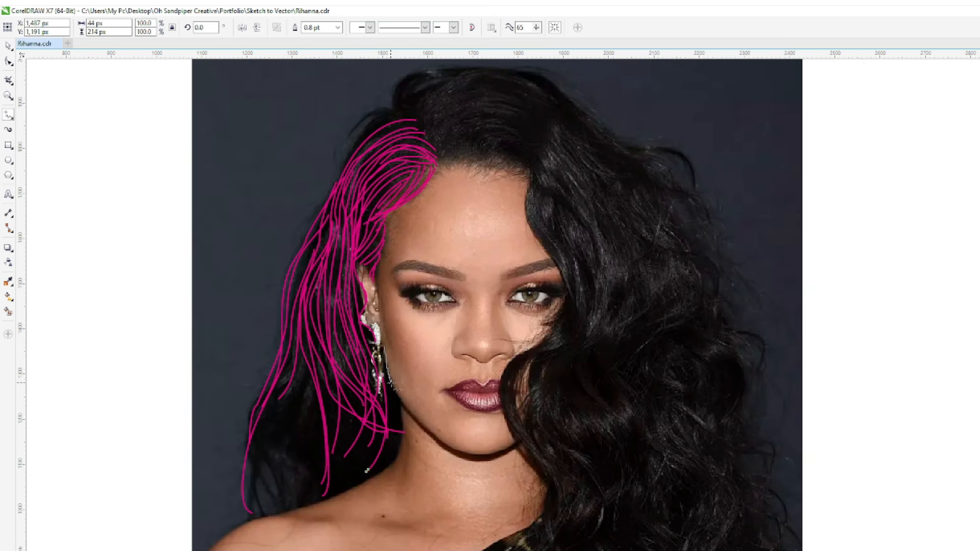
Step: Trace the jawline under the chin and the neck line running out along the bare shoulder
{"action": "left_click_drag", "start_coordinate": [465, 456], "coordinate": [485, 458]}
{"action": "left_click_drag", "start_coordinate": [525, 433], "coordinate": [502, 449]}
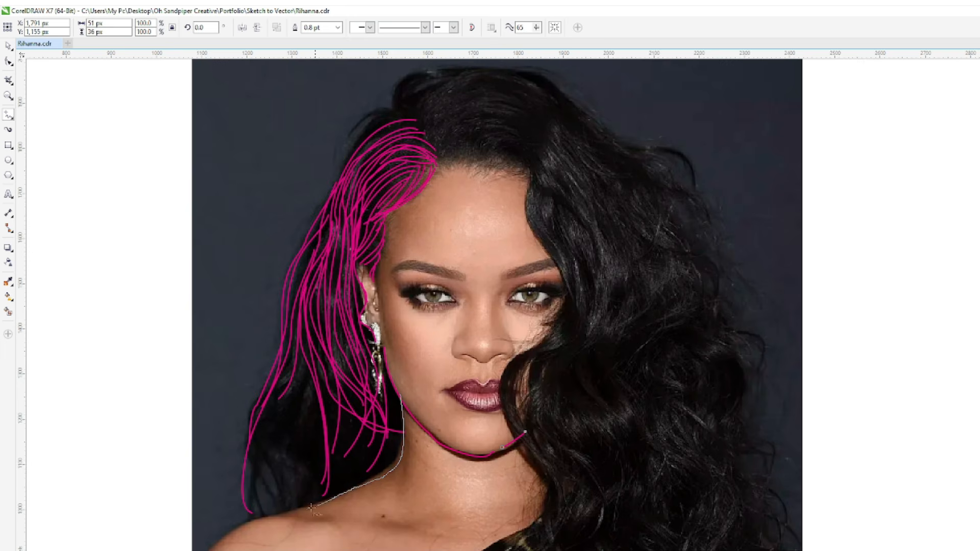
{"action": "left_click_drag", "start_coordinate": [234, 535], "coordinate": [217, 548]}
Step: Fill the dark hair between the neck and the bare shoulder with strands running down from the earring
{"action": "left_click_drag", "start_coordinate": [397, 393], "coordinate": [387, 470]}
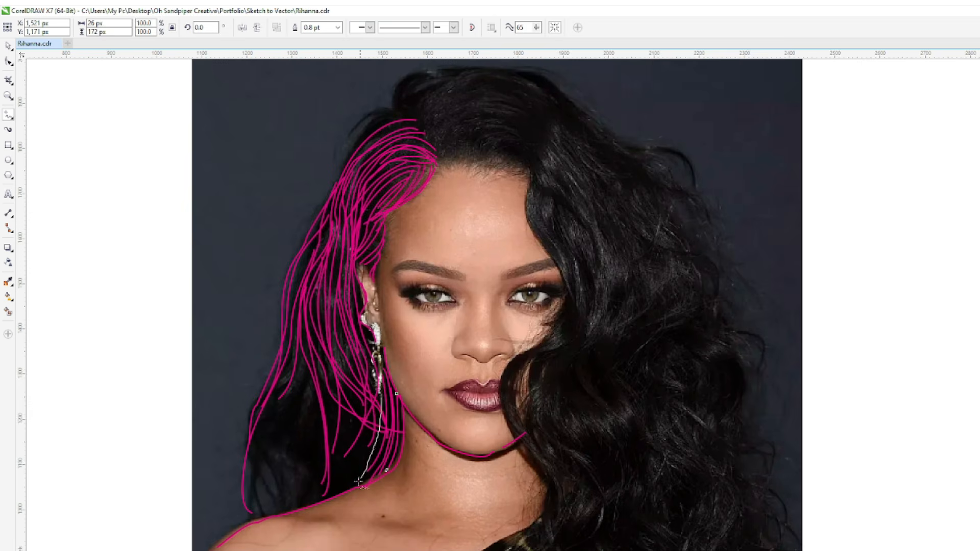
{"action": "mouse_move", "coordinate": [358, 279]}
{"action": "left_mouse_down"}
{"action": "mouse_move", "coordinate": [360, 310]}
{"action": "mouse_move", "coordinate": [299, 505]}
{"action": "left_mouse_up"}
{"action": "left_click_drag", "start_coordinate": [364, 340], "coordinate": [306, 503]}
{"action": "mouse_move", "coordinate": [353, 396]}
{"action": "left_mouse_down"}
{"action": "mouse_move", "coordinate": [321, 448]}
{"action": "mouse_move", "coordinate": [316, 505]}
{"action": "mouse_move", "coordinate": [339, 451]}
{"action": "mouse_move", "coordinate": [333, 496]}
{"action": "left_mouse_up"}
{"action": "mouse_move", "coordinate": [368, 365]}
{"action": "left_mouse_down"}
{"action": "mouse_move", "coordinate": [369, 400]}
{"action": "mouse_move", "coordinate": [338, 494]}
{"action": "left_mouse_up"}
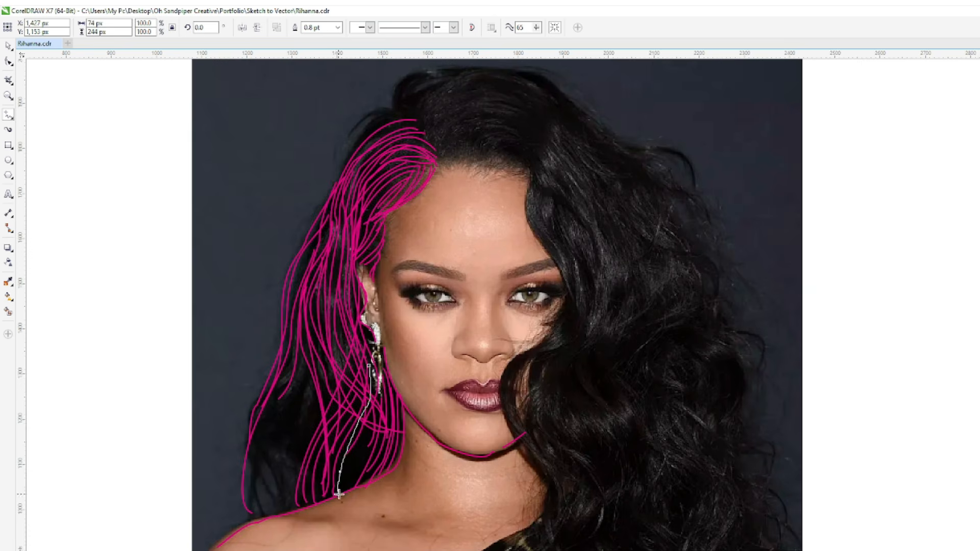
{"action": "left_click_drag", "start_coordinate": [369, 405], "coordinate": [348, 489]}
Step: Fill the lower ends of the earring-side hair with crossing wavy strands reaching the shoulder line
{"action": "mouse_move", "coordinate": [334, 382]}
{"action": "left_mouse_down"}
{"action": "mouse_move", "coordinate": [285, 449]}
{"action": "mouse_move", "coordinate": [250, 523]}
{"action": "left_mouse_up"}
{"action": "mouse_move", "coordinate": [362, 295]}
{"action": "left_mouse_down"}
{"action": "mouse_move", "coordinate": [345, 350]}
{"action": "mouse_move", "coordinate": [281, 432]}
{"action": "mouse_move", "coordinate": [245, 519]}
{"action": "left_mouse_up"}
{"action": "left_click_drag", "start_coordinate": [323, 393], "coordinate": [262, 519]}
{"action": "mouse_move", "coordinate": [306, 350]}
{"action": "left_mouse_down"}
{"action": "mouse_move", "coordinate": [251, 431]}
{"action": "mouse_move", "coordinate": [259, 459]}
{"action": "left_mouse_up"}
{"action": "mouse_move", "coordinate": [322, 311]}
{"action": "left_mouse_down"}
{"action": "mouse_move", "coordinate": [250, 450]}
{"action": "mouse_move", "coordinate": [281, 508]}
{"action": "left_mouse_up"}
{"action": "mouse_move", "coordinate": [334, 275]}
{"action": "left_mouse_down"}
{"action": "mouse_move", "coordinate": [327, 349]}
{"action": "mouse_move", "coordinate": [261, 465]}
{"action": "mouse_move", "coordinate": [281, 511]}
{"action": "left_mouse_up"}
{"action": "mouse_move", "coordinate": [313, 360]}
{"action": "left_mouse_down"}
{"action": "mouse_move", "coordinate": [275, 411]}
{"action": "mouse_move", "coordinate": [261, 475]}
{"action": "mouse_move", "coordinate": [287, 503]}
{"action": "left_mouse_up"}
{"action": "left_click_drag", "start_coordinate": [291, 383], "coordinate": [307, 508]}
{"action": "mouse_move", "coordinate": [304, 313]}
{"action": "left_mouse_down"}
{"action": "mouse_move", "coordinate": [293, 382]}
{"action": "mouse_move", "coordinate": [299, 464]}
{"action": "mouse_move", "coordinate": [297, 418]}
{"action": "mouse_move", "coordinate": [321, 495]}
{"action": "left_mouse_up"}
{"action": "left_click_drag", "start_coordinate": [286, 443], "coordinate": [281, 512]}
{"action": "left_click_drag", "start_coordinate": [321, 405], "coordinate": [292, 511]}
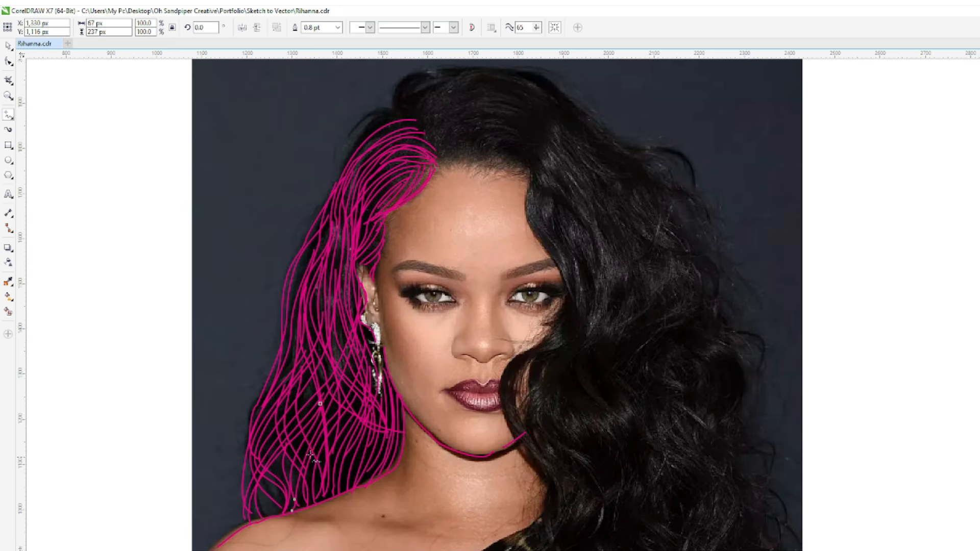
{"action": "mouse_move", "coordinate": [397, 416]}
{"action": "left_mouse_down"}
{"action": "mouse_move", "coordinate": [388, 447]}
{"action": "mouse_move", "coordinate": [309, 502]}
{"action": "left_mouse_up"}
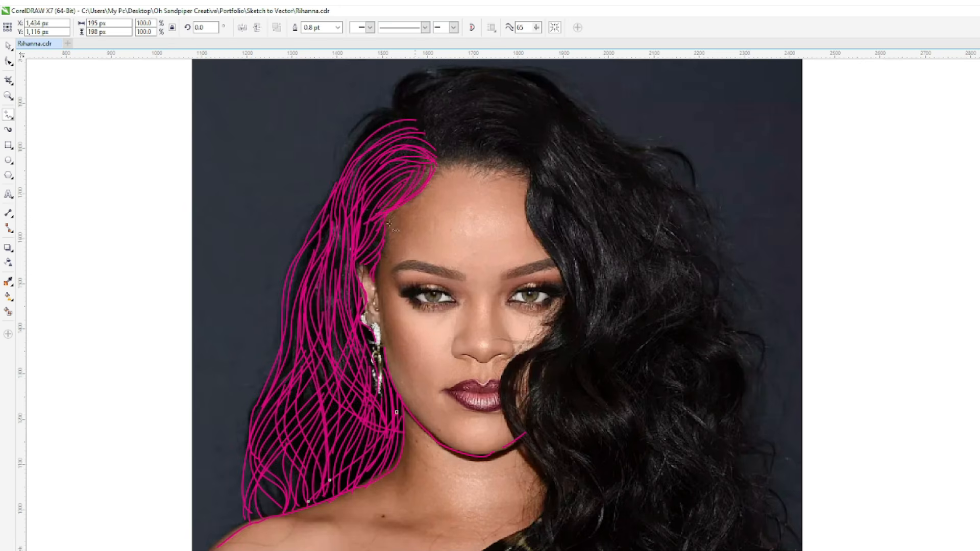
Step: Add outer strands curving from the parting over the earring side of the head
{"action": "mouse_move", "coordinate": [416, 125]}
{"action": "left_mouse_down"}
{"action": "mouse_move", "coordinate": [373, 127]}
{"action": "mouse_move", "coordinate": [389, 111]}
{"action": "mouse_move", "coordinate": [355, 150]}
{"action": "mouse_move", "coordinate": [306, 262]}
{"action": "left_mouse_up"}
{"action": "mouse_move", "coordinate": [401, 108]}
{"action": "left_mouse_down"}
{"action": "mouse_move", "coordinate": [367, 118]}
{"action": "mouse_move", "coordinate": [332, 170]}
{"action": "left_mouse_up"}
{"action": "mouse_move", "coordinate": [402, 108]}
{"action": "left_mouse_down"}
{"action": "mouse_move", "coordinate": [372, 119]}
{"action": "mouse_move", "coordinate": [329, 194]}
{"action": "left_mouse_up"}
Step: Trace the short arched hairs along the top of the forehead hairline
{"action": "mouse_move", "coordinate": [439, 165]}
{"action": "left_mouse_down"}
{"action": "mouse_move", "coordinate": [527, 143]}
{"action": "mouse_move", "coordinate": [541, 163]}
{"action": "left_mouse_up"}
{"action": "mouse_move", "coordinate": [454, 168]}
{"action": "left_mouse_down"}
{"action": "mouse_move", "coordinate": [462, 142]}
{"action": "mouse_move", "coordinate": [540, 163]}
{"action": "mouse_move", "coordinate": [547, 149]}
{"action": "mouse_move", "coordinate": [534, 154]}
{"action": "left_mouse_up"}
{"action": "left_click_drag", "start_coordinate": [512, 176], "coordinate": [531, 163]}
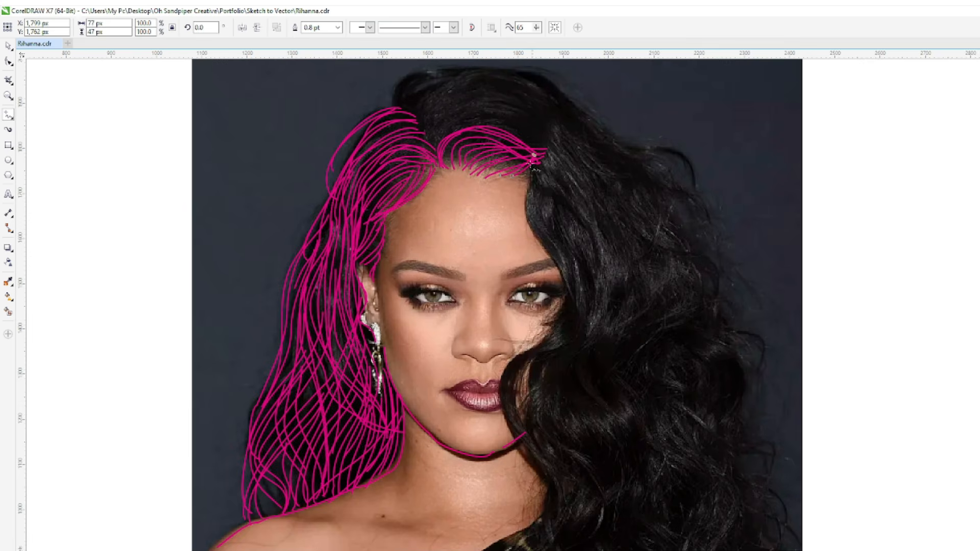
Step: Trace a wave from the parting across the head and outline the front lock curving down toward the lips
{"action": "mouse_move", "coordinate": [437, 148]}
{"action": "left_mouse_down"}
{"action": "mouse_move", "coordinate": [510, 123]}
{"action": "mouse_move", "coordinate": [623, 152]}
{"action": "left_mouse_up"}
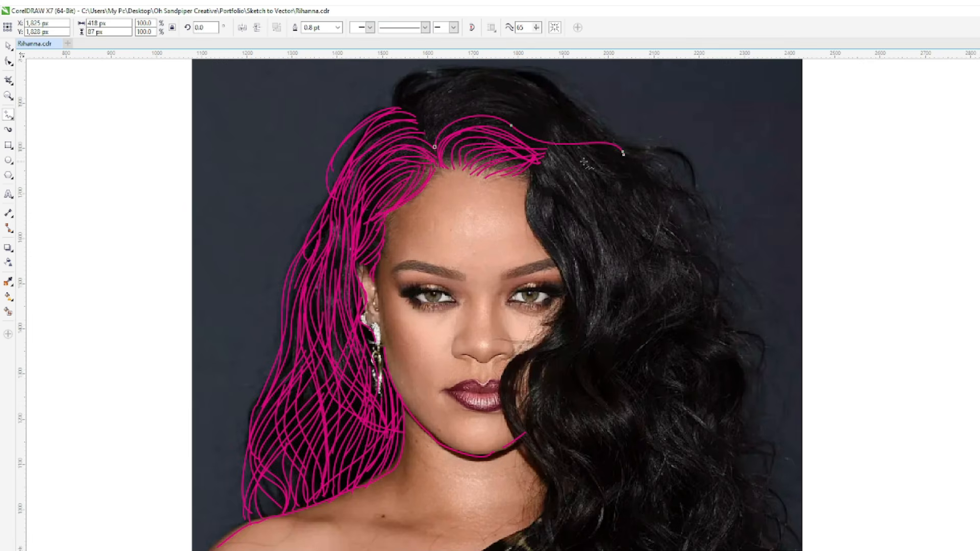
{"action": "mouse_move", "coordinate": [544, 154]}
{"action": "left_mouse_down"}
{"action": "mouse_move", "coordinate": [594, 255]}
{"action": "mouse_move", "coordinate": [511, 385]}
{"action": "left_mouse_up"}
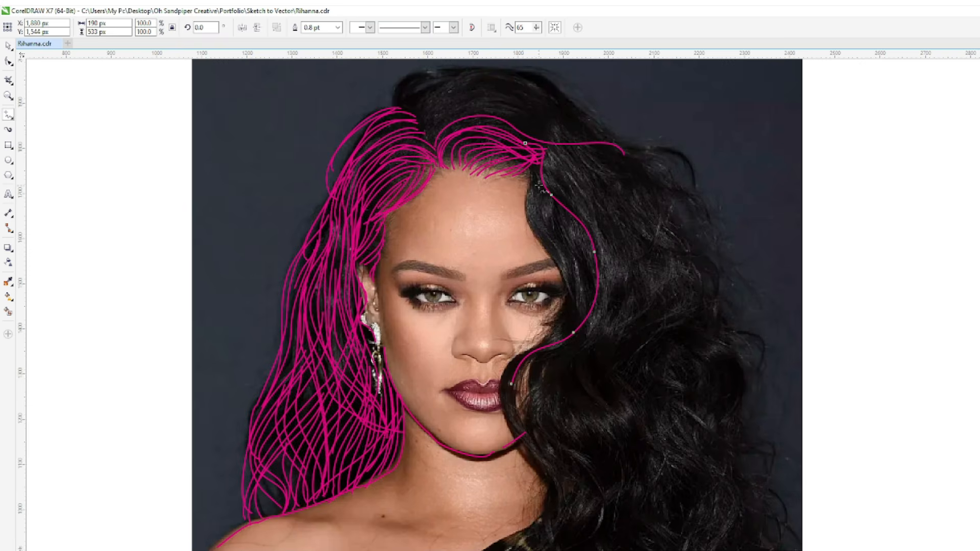
{"action": "left_click_drag", "start_coordinate": [552, 250], "coordinate": [538, 367]}
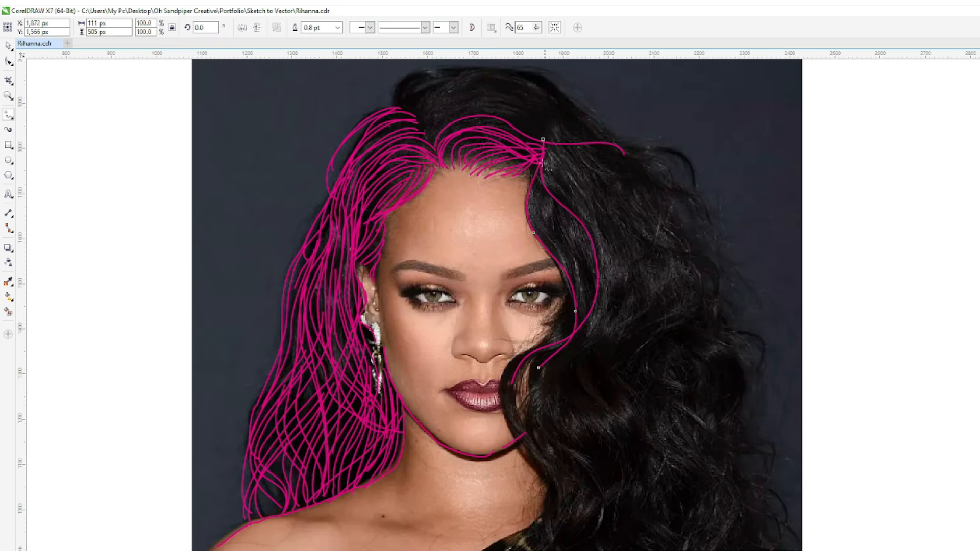
{"action": "mouse_move", "coordinate": [577, 307]}
{"action": "left_mouse_down"}
{"action": "mouse_move", "coordinate": [567, 335]}
{"action": "mouse_move", "coordinate": [546, 341]}
{"action": "left_mouse_up"}
Step: Add another arc from the parting and inner strands through the front lock beside the eye
{"action": "mouse_move", "coordinate": [443, 143]}
{"action": "left_mouse_down"}
{"action": "mouse_move", "coordinate": [530, 131]}
{"action": "mouse_move", "coordinate": [629, 149]}
{"action": "left_mouse_up"}
{"action": "left_click_drag", "start_coordinate": [447, 166], "coordinate": [471, 134]}
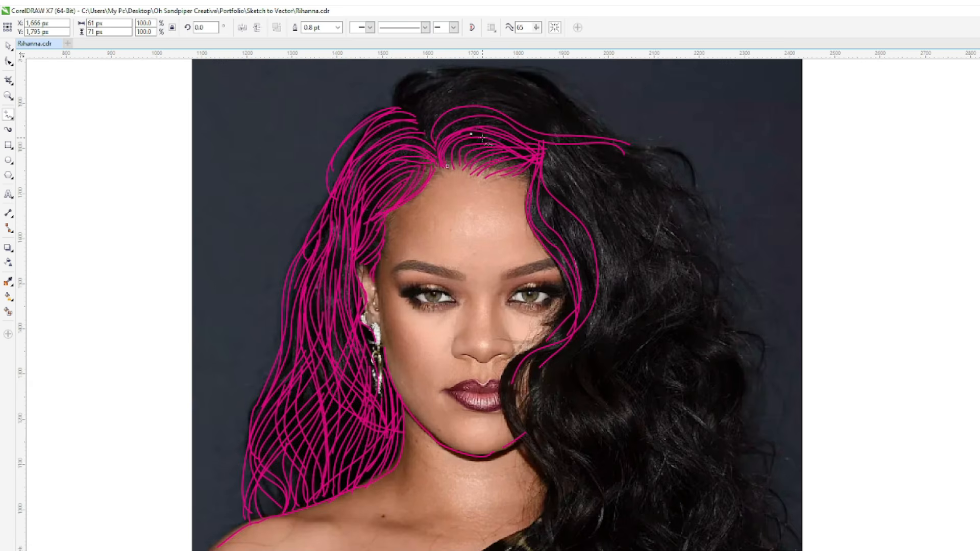
{"action": "mouse_move", "coordinate": [539, 170]}
{"action": "left_mouse_down"}
{"action": "mouse_move", "coordinate": [582, 261]}
{"action": "mouse_move", "coordinate": [570, 327]}
{"action": "left_mouse_up"}
{"action": "mouse_move", "coordinate": [549, 143]}
{"action": "left_mouse_down"}
{"action": "mouse_move", "coordinate": [582, 212]}
{"action": "mouse_move", "coordinate": [560, 351]}
{"action": "left_mouse_up"}
{"action": "mouse_move", "coordinate": [540, 184]}
{"action": "left_mouse_down"}
{"action": "mouse_move", "coordinate": [585, 249]}
{"action": "mouse_move", "coordinate": [580, 336]}
{"action": "left_mouse_up"}
Step: Fill the crown with arched strands sweeping from the parting up to the top outline of the head
{"action": "left_click_drag", "start_coordinate": [429, 117], "coordinate": [601, 137]}
{"action": "left_click_drag", "start_coordinate": [422, 111], "coordinate": [613, 144]}
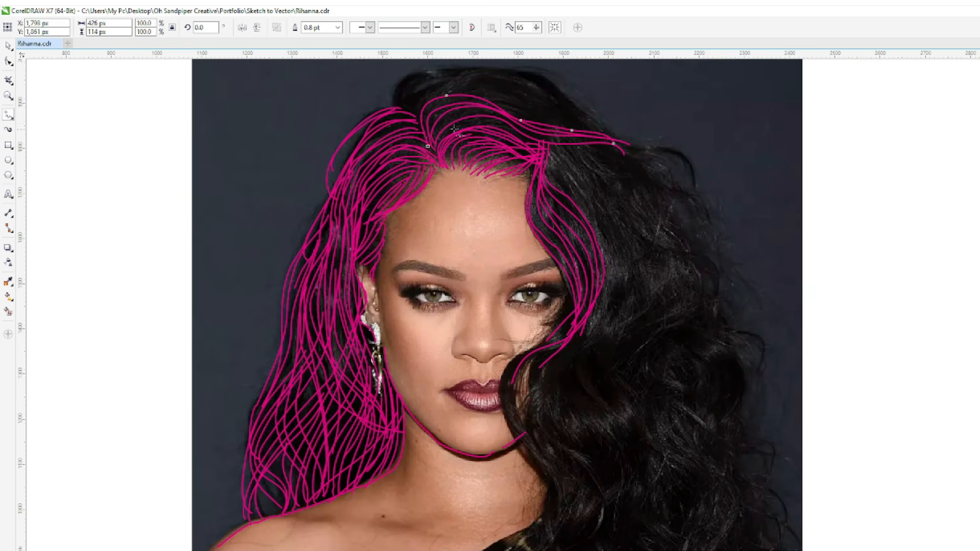
{"action": "left_click_drag", "start_coordinate": [480, 110], "coordinate": [526, 135]}
{"action": "mouse_move", "coordinate": [418, 129]}
{"action": "left_mouse_down"}
{"action": "mouse_move", "coordinate": [519, 94]}
{"action": "mouse_move", "coordinate": [598, 139]}
{"action": "left_mouse_up"}
{"action": "mouse_move", "coordinate": [429, 99]}
{"action": "left_mouse_down"}
{"action": "mouse_move", "coordinate": [544, 107]}
{"action": "mouse_move", "coordinate": [578, 134]}
{"action": "left_mouse_up"}
{"action": "left_click_drag", "start_coordinate": [488, 96], "coordinate": [525, 117]}
{"action": "mouse_move", "coordinate": [417, 124]}
{"action": "left_mouse_down"}
{"action": "mouse_move", "coordinate": [487, 90]}
{"action": "mouse_move", "coordinate": [587, 125]}
{"action": "mouse_move", "coordinate": [474, 86]}
{"action": "mouse_move", "coordinate": [491, 97]}
{"action": "left_mouse_up"}
{"action": "mouse_move", "coordinate": [397, 91]}
{"action": "left_mouse_down"}
{"action": "mouse_move", "coordinate": [553, 93]}
{"action": "mouse_move", "coordinate": [594, 128]}
{"action": "left_mouse_up"}
{"action": "mouse_move", "coordinate": [491, 87]}
{"action": "left_mouse_down"}
{"action": "mouse_move", "coordinate": [628, 149]}
{"action": "mouse_move", "coordinate": [527, 73]}
{"action": "left_mouse_up"}
{"action": "left_click_drag", "start_coordinate": [449, 71], "coordinate": [569, 98]}
Step: Thicken the front lock beside the eye with strands, including wisps curling onto the cheek
{"action": "left_click_drag", "start_coordinate": [559, 186], "coordinate": [566, 339]}
{"action": "left_click_drag", "start_coordinate": [556, 256], "coordinate": [534, 325]}
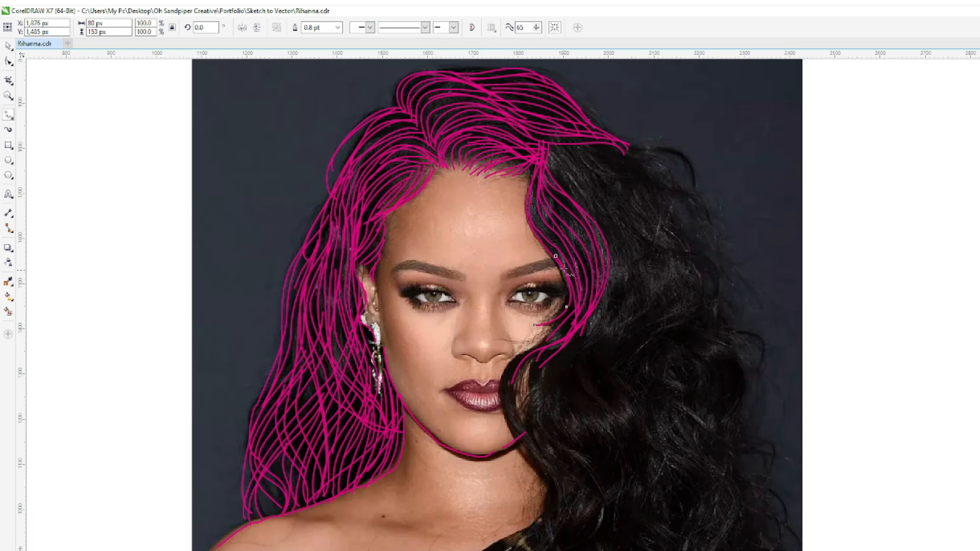
{"action": "left_click_drag", "start_coordinate": [576, 278], "coordinate": [531, 325]}
{"action": "mouse_move", "coordinate": [548, 144]}
{"action": "left_mouse_down"}
{"action": "mouse_move", "coordinate": [602, 214]}
{"action": "mouse_move", "coordinate": [615, 301]}
{"action": "mouse_move", "coordinate": [595, 212]}
{"action": "mouse_move", "coordinate": [590, 324]}
{"action": "left_mouse_up"}
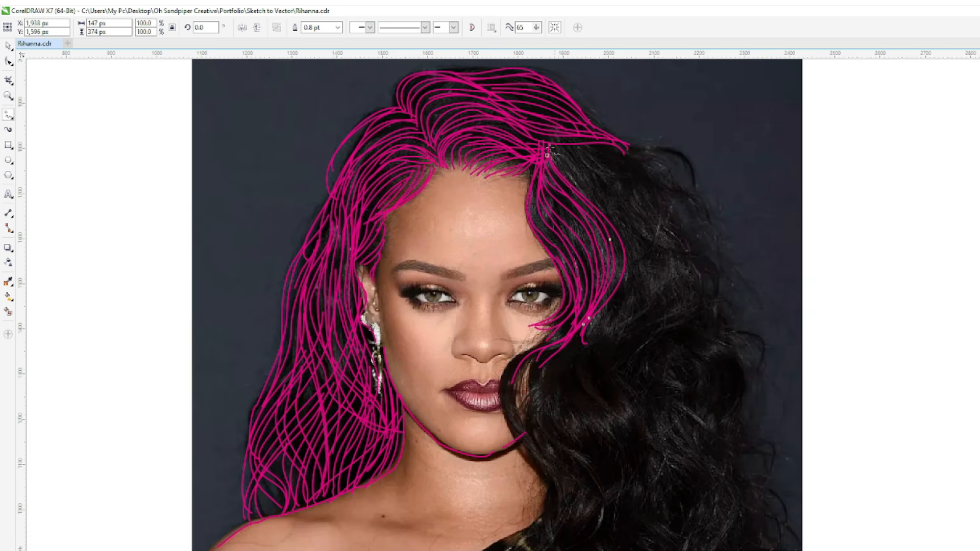
Step: Trace the outer contour strands of the voluminous side's upper wave
{"action": "mouse_move", "coordinate": [563, 147]}
{"action": "left_mouse_down"}
{"action": "mouse_move", "coordinate": [695, 232]}
{"action": "mouse_move", "coordinate": [718, 276]}
{"action": "left_mouse_up"}
{"action": "left_click_drag", "start_coordinate": [606, 140], "coordinate": [712, 238]}
{"action": "left_click_drag", "start_coordinate": [684, 189], "coordinate": [710, 258]}
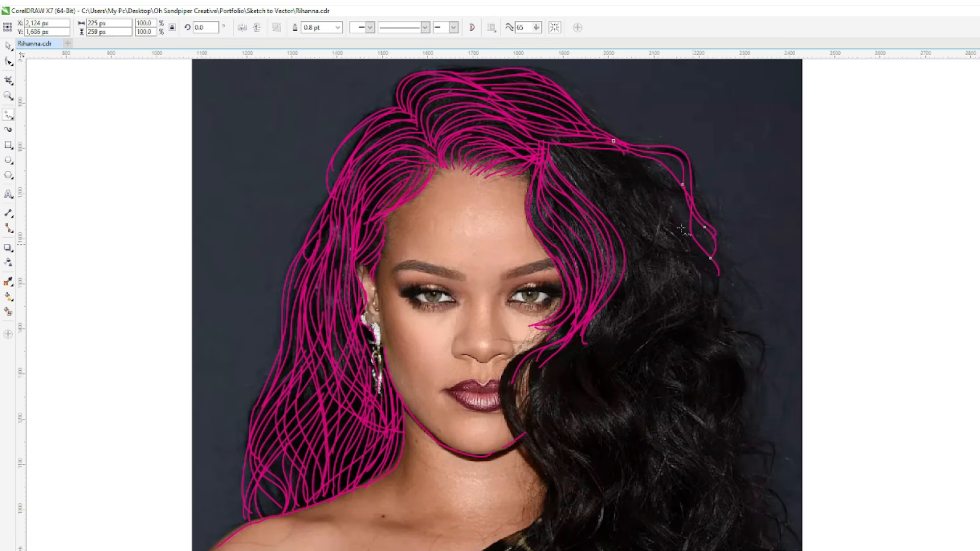
Step: Fill the area between the front lock and the upper outer wave with flowing strands from the hairline
{"action": "mouse_move", "coordinate": [556, 149]}
{"action": "left_mouse_down"}
{"action": "mouse_move", "coordinate": [629, 241]}
{"action": "mouse_move", "coordinate": [604, 335]}
{"action": "left_mouse_up"}
{"action": "mouse_move", "coordinate": [560, 145]}
{"action": "left_mouse_down"}
{"action": "mouse_move", "coordinate": [621, 217]}
{"action": "mouse_move", "coordinate": [619, 345]}
{"action": "left_mouse_up"}
{"action": "mouse_move", "coordinate": [542, 144]}
{"action": "left_mouse_down"}
{"action": "mouse_move", "coordinate": [712, 274]}
{"action": "mouse_move", "coordinate": [574, 166]}
{"action": "mouse_move", "coordinate": [679, 257]}
{"action": "left_mouse_up"}
{"action": "mouse_move", "coordinate": [572, 143]}
{"action": "left_mouse_down"}
{"action": "mouse_move", "coordinate": [584, 170]}
{"action": "mouse_move", "coordinate": [684, 263]}
{"action": "left_mouse_up"}
{"action": "mouse_move", "coordinate": [536, 134]}
{"action": "left_mouse_down"}
{"action": "mouse_move", "coordinate": [620, 181]}
{"action": "mouse_move", "coordinate": [689, 256]}
{"action": "left_mouse_up"}
{"action": "left_click_drag", "start_coordinate": [583, 145], "coordinate": [699, 242]}
Step: Add strands along the edge of the upper outer wave, including a loose flyaway wisp into the background
{"action": "mouse_move", "coordinate": [600, 147]}
{"action": "left_mouse_down"}
{"action": "mouse_move", "coordinate": [682, 268]}
{"action": "mouse_move", "coordinate": [633, 168]}
{"action": "mouse_move", "coordinate": [682, 262]}
{"action": "left_mouse_up"}
{"action": "mouse_move", "coordinate": [614, 143]}
{"action": "left_mouse_down"}
{"action": "mouse_move", "coordinate": [664, 188]}
{"action": "mouse_move", "coordinate": [701, 282]}
{"action": "left_mouse_up"}
{"action": "left_click_drag", "start_coordinate": [653, 147], "coordinate": [707, 228]}
{"action": "mouse_move", "coordinate": [685, 154]}
{"action": "left_mouse_down"}
{"action": "mouse_move", "coordinate": [712, 209]}
{"action": "mouse_move", "coordinate": [749, 239]}
{"action": "left_mouse_up"}
{"action": "left_click_drag", "start_coordinate": [693, 221], "coordinate": [707, 273]}
Step: Trace long S-shaped strands continuing from the front lock at cheek level down to the chest
{"action": "left_click_drag", "start_coordinate": [635, 217], "coordinate": [623, 352]}
{"action": "mouse_move", "coordinate": [615, 298]}
{"action": "left_mouse_down"}
{"action": "mouse_move", "coordinate": [568, 431]}
{"action": "mouse_move", "coordinate": [591, 517]}
{"action": "mouse_move", "coordinate": [616, 341]}
{"action": "mouse_move", "coordinate": [595, 454]}
{"action": "mouse_move", "coordinate": [606, 509]}
{"action": "left_mouse_up"}
{"action": "left_click_drag", "start_coordinate": [597, 356], "coordinate": [559, 417]}
{"action": "mouse_move", "coordinate": [608, 305]}
{"action": "left_mouse_down"}
{"action": "mouse_move", "coordinate": [561, 370]}
{"action": "mouse_move", "coordinate": [571, 524]}
{"action": "left_mouse_up"}
{"action": "mouse_move", "coordinate": [582, 332]}
{"action": "left_mouse_down"}
{"action": "mouse_move", "coordinate": [528, 413]}
{"action": "mouse_move", "coordinate": [576, 521]}
{"action": "left_mouse_up"}
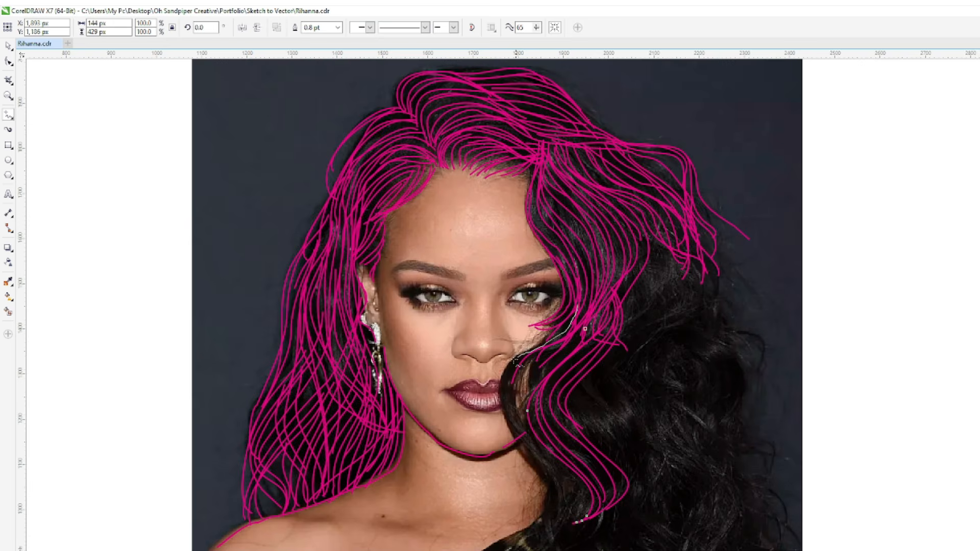
Step: Trace the strands curling around the corner of the mouth and chin and falling over the neck
{"action": "left_click_drag", "start_coordinate": [512, 429], "coordinate": [552, 533]}
{"action": "left_click_drag", "start_coordinate": [567, 338], "coordinate": [508, 401]}
{"action": "mouse_move", "coordinate": [576, 282]}
{"action": "left_mouse_down"}
{"action": "mouse_move", "coordinate": [578, 306]}
{"action": "mouse_move", "coordinate": [518, 404]}
{"action": "mouse_move", "coordinate": [576, 508]}
{"action": "left_mouse_up"}
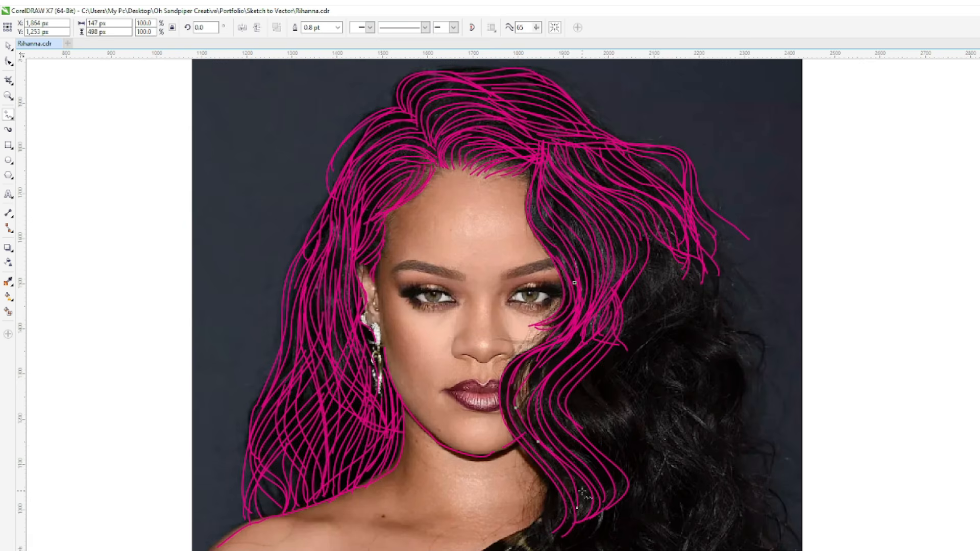
{"action": "left_click_drag", "start_coordinate": [533, 437], "coordinate": [565, 519]}
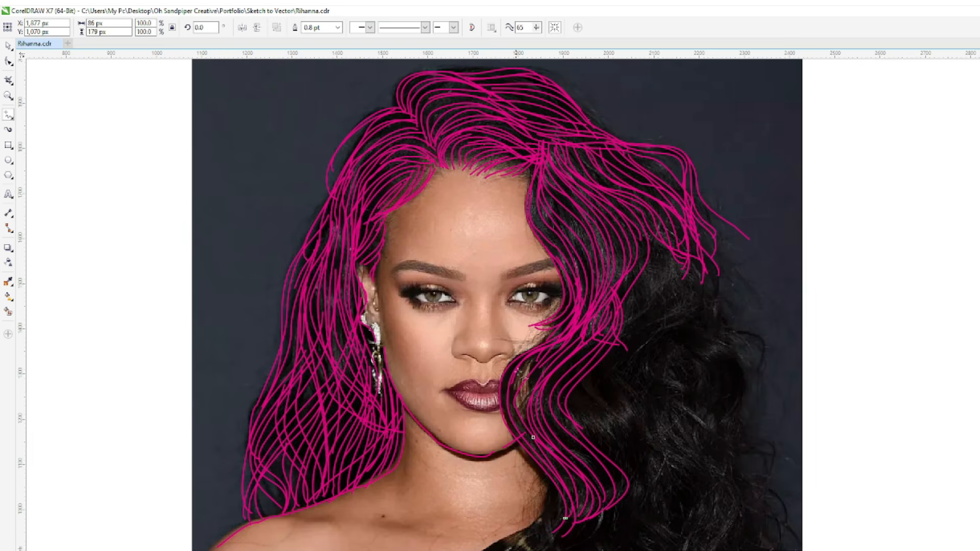
{"action": "left_click_drag", "start_coordinate": [517, 433], "coordinate": [552, 484]}
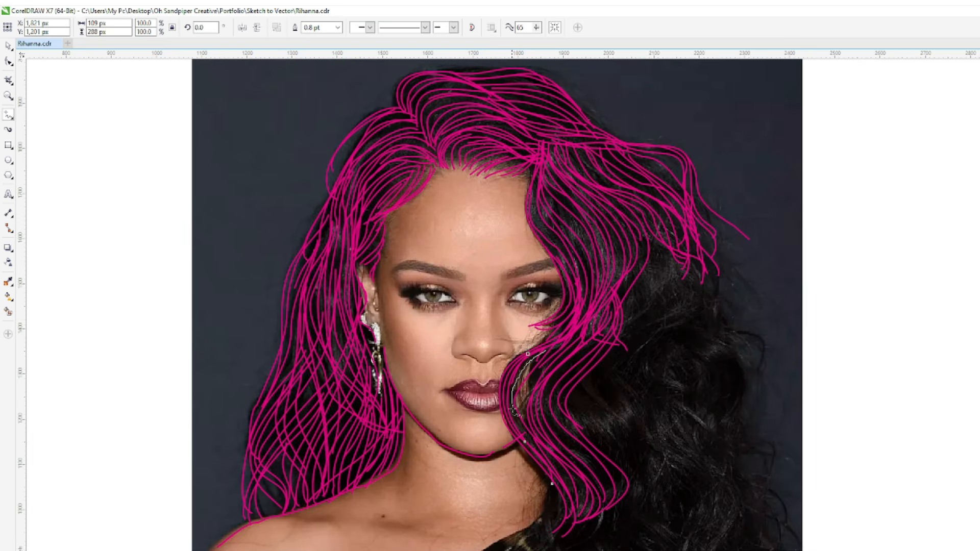
{"action": "left_click_drag", "start_coordinate": [551, 348], "coordinate": [531, 387]}
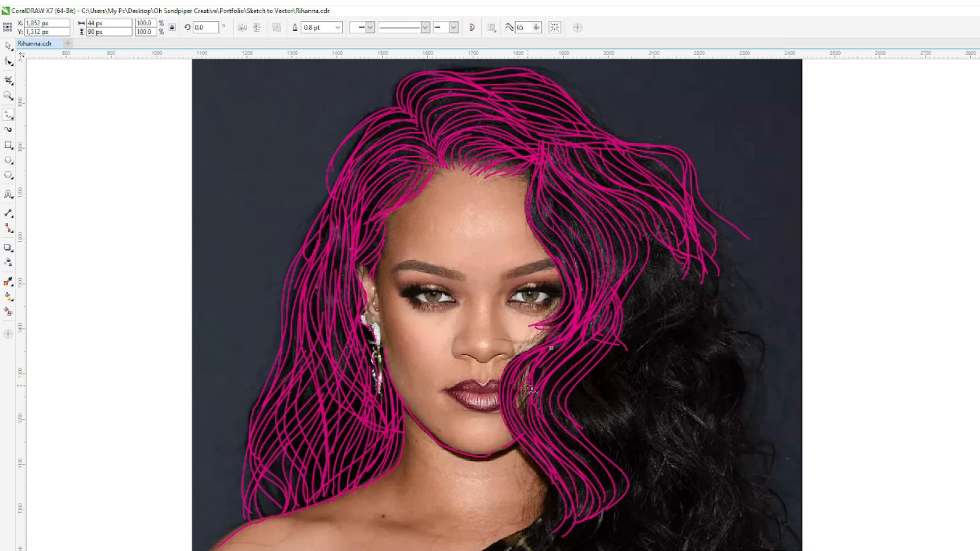
Step: Add short wavy strands linking the upper wave to the mid-length curls beside the front lock
{"action": "left_click_drag", "start_coordinate": [644, 222], "coordinate": [634, 337]}
{"action": "left_click_drag", "start_coordinate": [661, 242], "coordinate": [664, 345]}
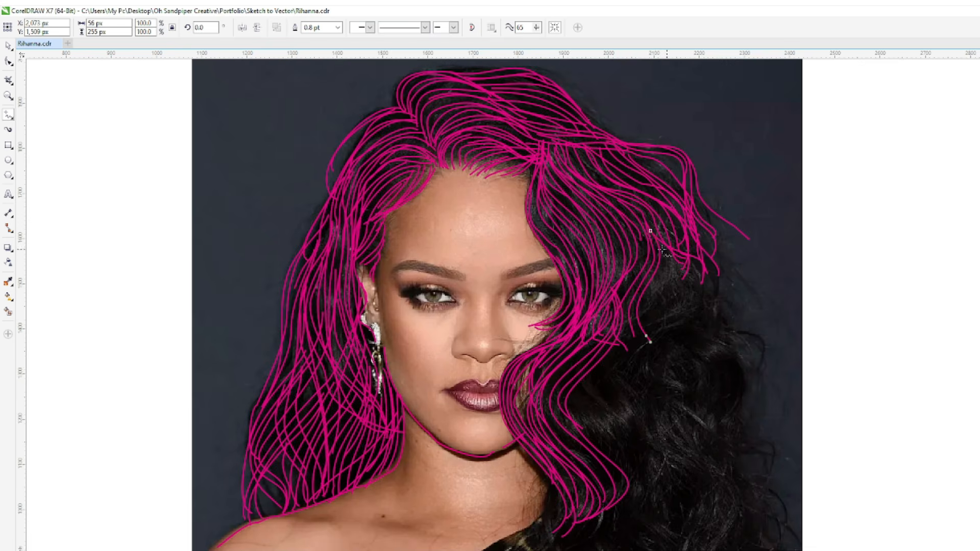
{"action": "left_click_drag", "start_coordinate": [674, 261], "coordinate": [664, 343]}
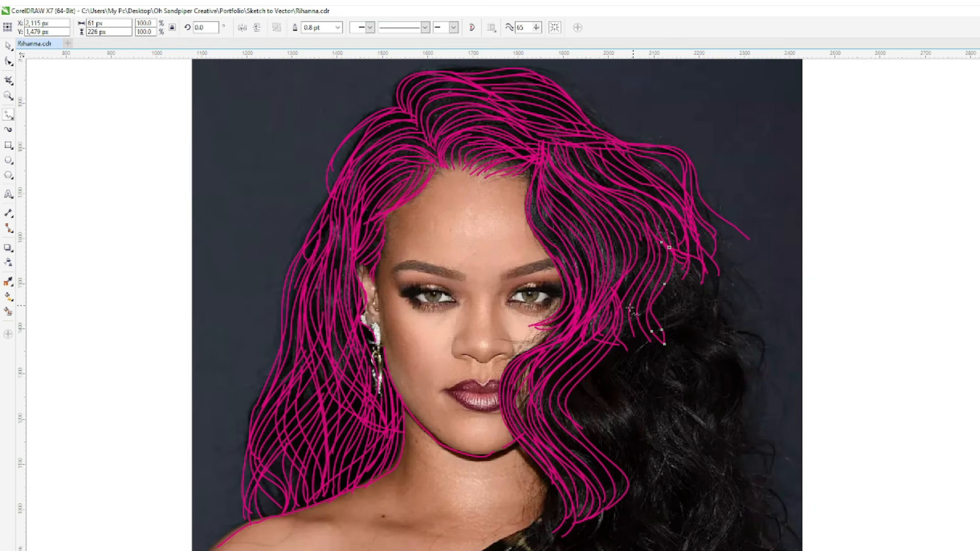
Step: Outline the inner curl of the lower voluminous hair, fanning strands from cheek level toward the chest
{"action": "mouse_move", "coordinate": [622, 319]}
{"action": "left_mouse_down"}
{"action": "mouse_move", "coordinate": [683, 418]}
{"action": "mouse_move", "coordinate": [648, 484]}
{"action": "left_mouse_up"}
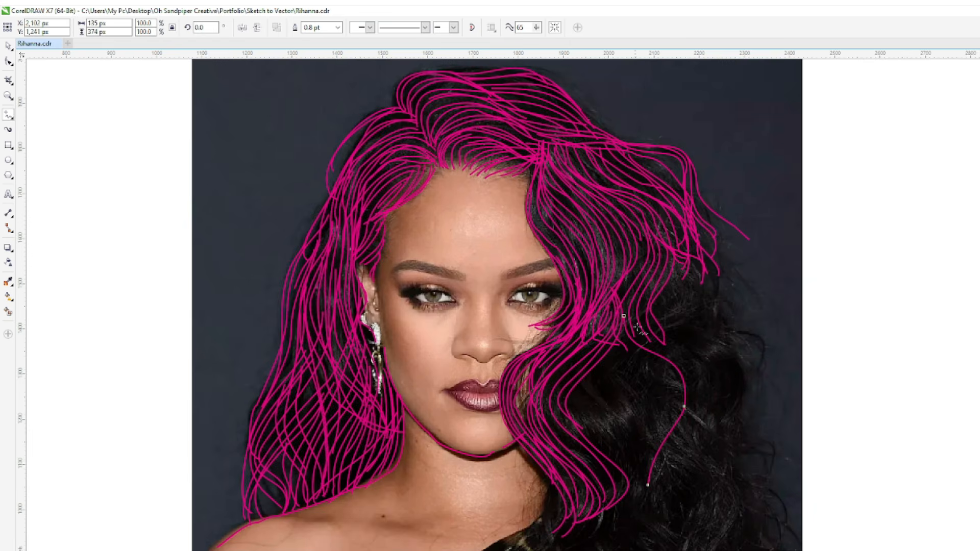
{"action": "left_click_drag", "start_coordinate": [620, 335], "coordinate": [631, 507]}
{"action": "left_click_drag", "start_coordinate": [612, 355], "coordinate": [622, 447]}
{"action": "mouse_move", "coordinate": [614, 327]}
{"action": "left_mouse_down"}
{"action": "mouse_move", "coordinate": [620, 388]}
{"action": "mouse_move", "coordinate": [652, 469]}
{"action": "left_mouse_up"}
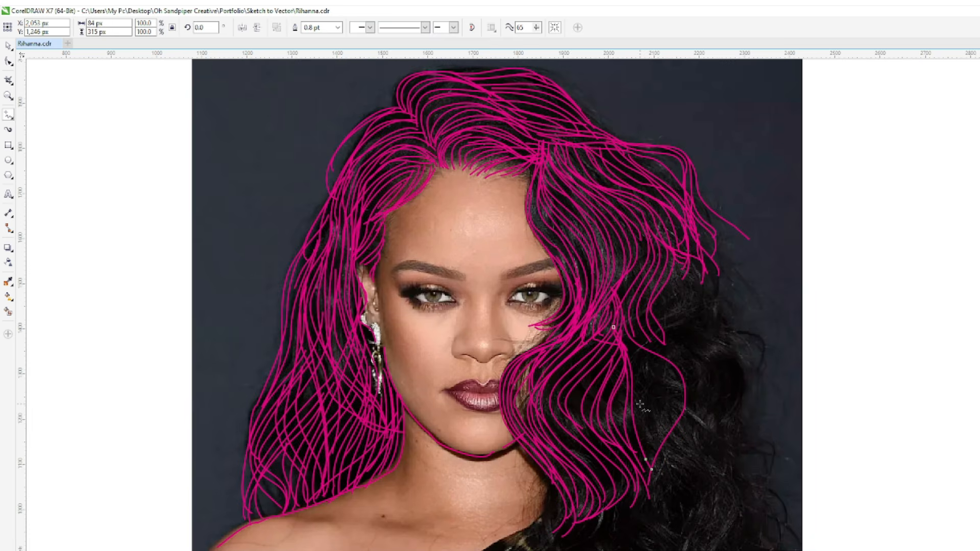
Step: Fill the lower curl beside the neck with dense wavy strands down to chest level
{"action": "mouse_move", "coordinate": [620, 333]}
{"action": "left_mouse_down"}
{"action": "mouse_move", "coordinate": [645, 408]}
{"action": "mouse_move", "coordinate": [650, 510]}
{"action": "mouse_move", "coordinate": [669, 406]}
{"action": "mouse_move", "coordinate": [665, 521]}
{"action": "left_mouse_up"}
{"action": "mouse_move", "coordinate": [630, 341]}
{"action": "left_mouse_down"}
{"action": "mouse_move", "coordinate": [656, 381]}
{"action": "mouse_move", "coordinate": [670, 498]}
{"action": "left_mouse_up"}
{"action": "left_click_drag", "start_coordinate": [632, 360], "coordinate": [629, 525]}
{"action": "mouse_move", "coordinate": [638, 352]}
{"action": "left_mouse_down"}
{"action": "mouse_move", "coordinate": [652, 395]}
{"action": "mouse_move", "coordinate": [624, 520]}
{"action": "left_mouse_up"}
{"action": "mouse_move", "coordinate": [646, 371]}
{"action": "left_mouse_down"}
{"action": "mouse_move", "coordinate": [674, 484]}
{"action": "mouse_move", "coordinate": [644, 511]}
{"action": "left_mouse_up"}
{"action": "mouse_move", "coordinate": [609, 332]}
{"action": "left_mouse_down"}
{"action": "mouse_move", "coordinate": [580, 411]}
{"action": "mouse_move", "coordinate": [564, 408]}
{"action": "mouse_move", "coordinate": [598, 516]}
{"action": "left_mouse_up"}
Step: Add long wavy strands to the outer hair volume, running from eye level down past the chin
{"action": "mouse_move", "coordinate": [695, 255]}
{"action": "left_mouse_down"}
{"action": "mouse_move", "coordinate": [717, 299]}
{"action": "mouse_move", "coordinate": [663, 444]}
{"action": "left_mouse_up"}
{"action": "mouse_move", "coordinate": [704, 273]}
{"action": "left_mouse_down"}
{"action": "mouse_move", "coordinate": [677, 415]}
{"action": "mouse_move", "coordinate": [656, 439]}
{"action": "left_mouse_up"}
{"action": "mouse_move", "coordinate": [697, 256]}
{"action": "left_mouse_down"}
{"action": "mouse_move", "coordinate": [695, 375]}
{"action": "mouse_move", "coordinate": [675, 324]}
{"action": "mouse_move", "coordinate": [702, 431]}
{"action": "mouse_move", "coordinate": [687, 326]}
{"action": "mouse_move", "coordinate": [697, 448]}
{"action": "left_mouse_up"}
{"action": "left_click_drag", "start_coordinate": [722, 384], "coordinate": [702, 419]}
{"action": "left_click_drag", "start_coordinate": [698, 322], "coordinate": [663, 448]}
{"action": "mouse_move", "coordinate": [686, 264]}
{"action": "left_mouse_down"}
{"action": "mouse_move", "coordinate": [691, 390]}
{"action": "mouse_move", "coordinate": [661, 458]}
{"action": "left_mouse_up"}
{"action": "mouse_move", "coordinate": [682, 260]}
{"action": "left_mouse_down"}
{"action": "mouse_move", "coordinate": [652, 440]}
{"action": "mouse_move", "coordinate": [669, 290]}
{"action": "mouse_move", "coordinate": [641, 431]}
{"action": "mouse_move", "coordinate": [660, 344]}
{"action": "mouse_move", "coordinate": [670, 381]}
{"action": "left_mouse_up"}
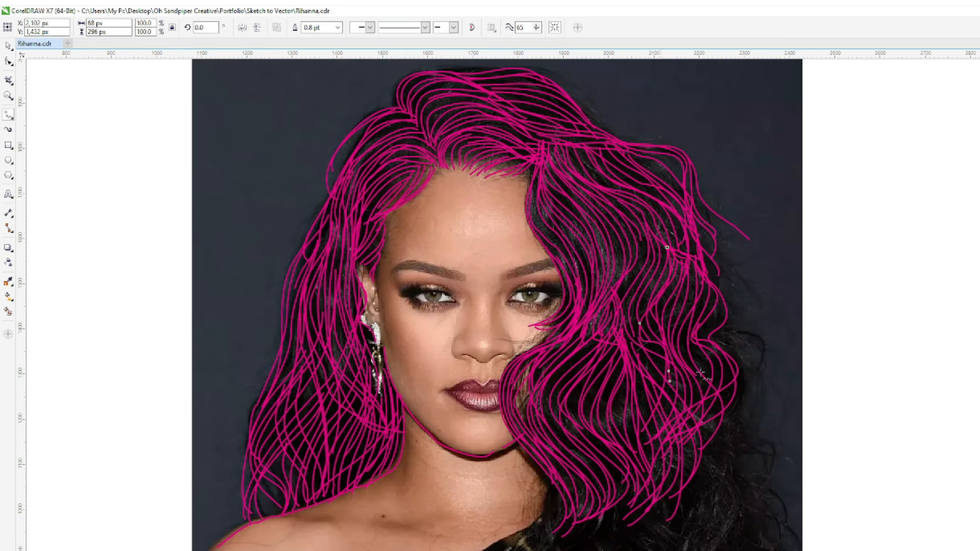
Step: Trace the outermost edge of the voluminous hair with sweeping strands between eye level and the shoulder
{"action": "left_click_drag", "start_coordinate": [722, 307], "coordinate": [702, 515]}
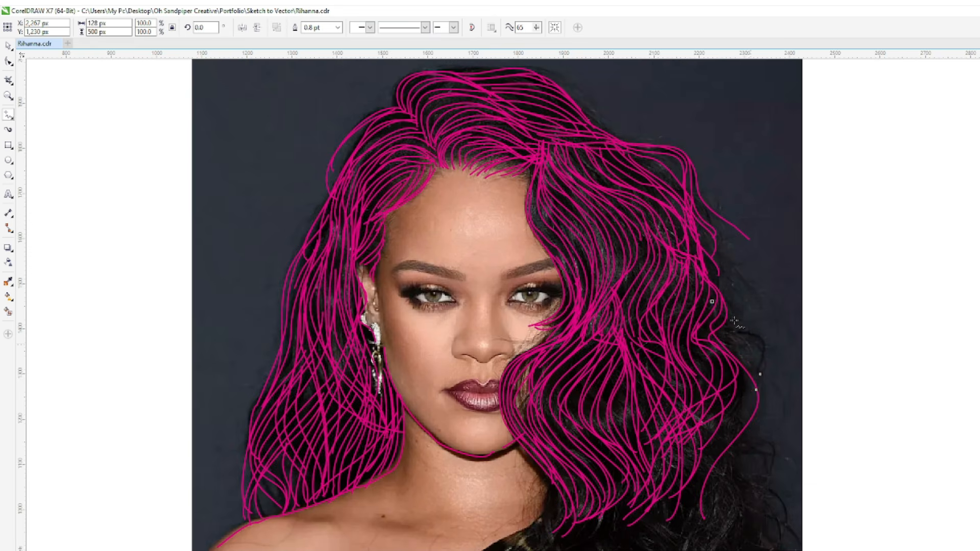
{"action": "left_click_drag", "start_coordinate": [708, 305], "coordinate": [753, 362]}
{"action": "mouse_move", "coordinate": [706, 257]}
{"action": "left_mouse_down"}
{"action": "mouse_move", "coordinate": [745, 336]}
{"action": "mouse_move", "coordinate": [753, 391]}
{"action": "left_mouse_up"}
{"action": "left_click_drag", "start_coordinate": [698, 235], "coordinate": [745, 330]}
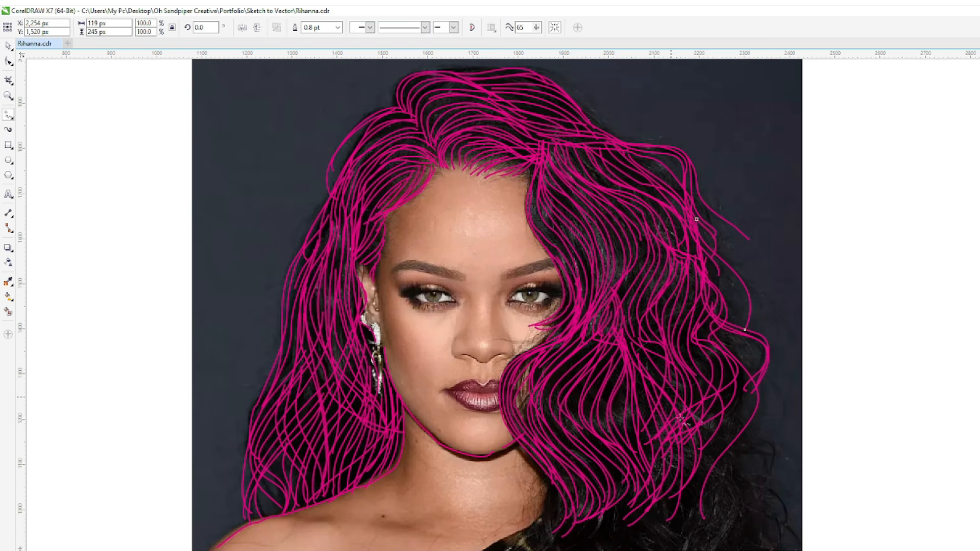
Step: Fill gaps in the traced hair with extra strands at the hairline, crown, front lock and lower curls
{"action": "mouse_move", "coordinate": [628, 378]}
{"action": "left_mouse_down"}
{"action": "mouse_move", "coordinate": [627, 406]}
{"action": "mouse_move", "coordinate": [655, 482]}
{"action": "left_mouse_up"}
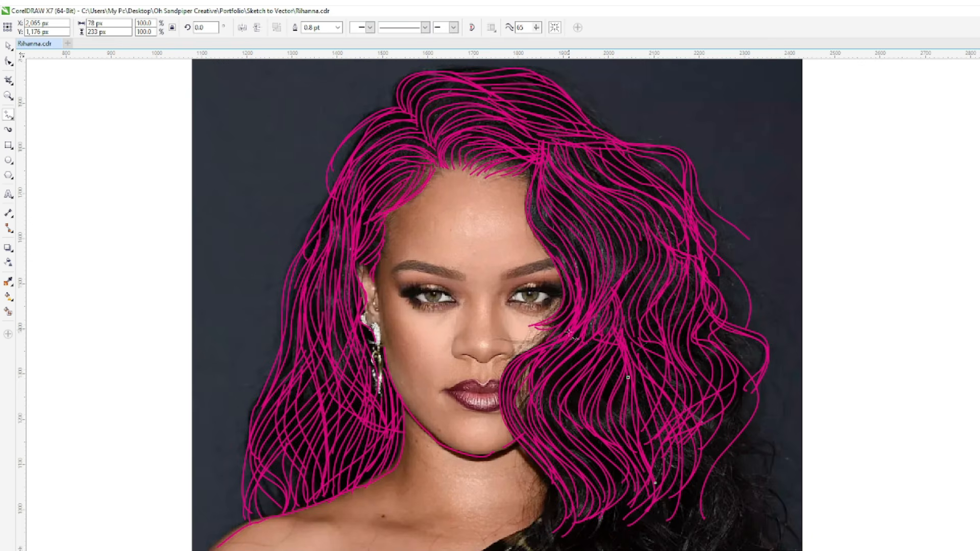
{"action": "left_click_drag", "start_coordinate": [517, 174], "coordinate": [534, 174]}
{"action": "left_click_drag", "start_coordinate": [535, 178], "coordinate": [521, 179]}
{"action": "left_click_drag", "start_coordinate": [485, 103], "coordinate": [463, 87]}
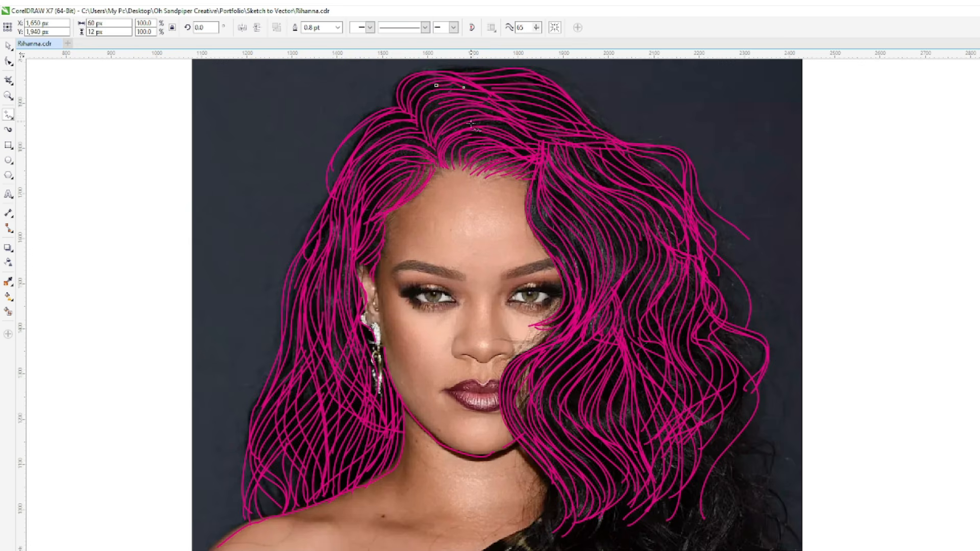
{"action": "left_click_drag", "start_coordinate": [515, 104], "coordinate": [552, 117]}
{"action": "left_click_drag", "start_coordinate": [545, 227], "coordinate": [565, 262]}
{"action": "mouse_move", "coordinate": [595, 341]}
{"action": "left_mouse_down"}
{"action": "mouse_move", "coordinate": [566, 372]}
{"action": "mouse_move", "coordinate": [584, 450]}
{"action": "left_mouse_up"}
{"action": "mouse_move", "coordinate": [698, 298]}
{"action": "left_mouse_down"}
{"action": "mouse_move", "coordinate": [708, 399]}
{"action": "mouse_move", "coordinate": [719, 376]}
{"action": "left_mouse_up"}
Step: Trace the outer curl below chin level with long wavy strands reaching down to chest height
{"action": "mouse_move", "coordinate": [761, 148]}
{"action": "left_mouse_down"}
{"action": "mouse_move", "coordinate": [779, 204]}
{"action": "mouse_move", "coordinate": [735, 327]}
{"action": "mouse_move", "coordinate": [823, 416]}
{"action": "left_mouse_up"}
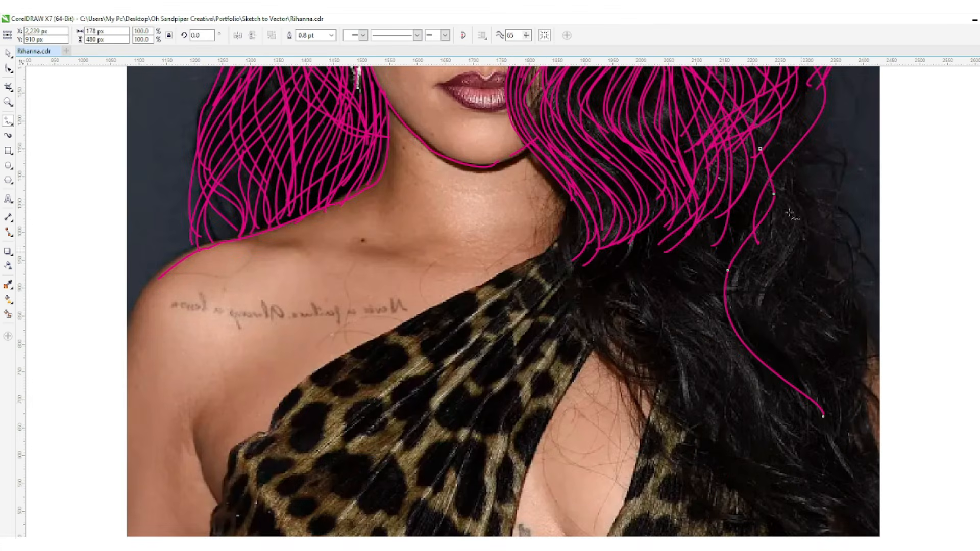
{"action": "mouse_move", "coordinate": [750, 127]}
{"action": "left_mouse_down"}
{"action": "mouse_move", "coordinate": [777, 158]}
{"action": "mouse_move", "coordinate": [776, 208]}
{"action": "mouse_move", "coordinate": [738, 267]}
{"action": "mouse_move", "coordinate": [733, 307]}
{"action": "mouse_move", "coordinate": [755, 349]}
{"action": "left_mouse_up"}
{"action": "mouse_move", "coordinate": [757, 124]}
{"action": "left_mouse_down"}
{"action": "mouse_move", "coordinate": [790, 183]}
{"action": "mouse_move", "coordinate": [745, 261]}
{"action": "mouse_move", "coordinate": [739, 324]}
{"action": "mouse_move", "coordinate": [823, 404]}
{"action": "left_mouse_up"}
{"action": "mouse_move", "coordinate": [746, 116]}
{"action": "left_mouse_down"}
{"action": "mouse_move", "coordinate": [774, 235]}
{"action": "mouse_move", "coordinate": [743, 305]}
{"action": "left_mouse_up"}
{"action": "mouse_move", "coordinate": [741, 152]}
{"action": "left_mouse_down"}
{"action": "mouse_move", "coordinate": [764, 289]}
{"action": "mouse_move", "coordinate": [754, 331]}
{"action": "mouse_move", "coordinate": [773, 273]}
{"action": "mouse_move", "coordinate": [747, 326]}
{"action": "left_mouse_up"}
{"action": "mouse_move", "coordinate": [752, 152]}
{"action": "left_mouse_down"}
{"action": "mouse_move", "coordinate": [786, 188]}
{"action": "mouse_move", "coordinate": [778, 353]}
{"action": "left_mouse_up"}
{"action": "mouse_move", "coordinate": [781, 220]}
{"action": "left_mouse_down"}
{"action": "mouse_move", "coordinate": [796, 253]}
{"action": "mouse_move", "coordinate": [868, 328]}
{"action": "mouse_move", "coordinate": [838, 398]}
{"action": "left_mouse_up"}
{"action": "mouse_move", "coordinate": [767, 182]}
{"action": "left_mouse_down"}
{"action": "mouse_move", "coordinate": [812, 278]}
{"action": "mouse_move", "coordinate": [836, 394]}
{"action": "mouse_move", "coordinate": [789, 268]}
{"action": "mouse_move", "coordinate": [833, 393]}
{"action": "left_mouse_up"}
{"action": "left_click_drag", "start_coordinate": [766, 218], "coordinate": [817, 393]}
Step: Thicken the outer chest-length curl with crossing strands and extend its contour to the photo's edge
{"action": "mouse_move", "coordinate": [779, 183]}
{"action": "left_mouse_down"}
{"action": "mouse_move", "coordinate": [806, 235]}
{"action": "mouse_move", "coordinate": [763, 314]}
{"action": "mouse_move", "coordinate": [821, 207]}
{"action": "mouse_move", "coordinate": [843, 294]}
{"action": "left_mouse_up"}
{"action": "mouse_move", "coordinate": [773, 107]}
{"action": "left_mouse_down"}
{"action": "mouse_move", "coordinate": [855, 276]}
{"action": "mouse_move", "coordinate": [787, 145]}
{"action": "mouse_move", "coordinate": [828, 185]}
{"action": "mouse_move", "coordinate": [837, 259]}
{"action": "mouse_move", "coordinate": [766, 126]}
{"action": "mouse_move", "coordinate": [859, 250]}
{"action": "left_mouse_up"}
{"action": "mouse_move", "coordinate": [775, 260]}
{"action": "left_mouse_down"}
{"action": "mouse_move", "coordinate": [809, 310]}
{"action": "mouse_move", "coordinate": [806, 411]}
{"action": "left_mouse_up"}
{"action": "mouse_move", "coordinate": [689, 231]}
{"action": "left_mouse_down"}
{"action": "mouse_move", "coordinate": [810, 366]}
{"action": "mouse_move", "coordinate": [824, 462]}
{"action": "left_mouse_up"}
{"action": "mouse_move", "coordinate": [703, 213]}
{"action": "left_mouse_down"}
{"action": "mouse_move", "coordinate": [840, 408]}
{"action": "mouse_move", "coordinate": [838, 448]}
{"action": "left_mouse_up"}
{"action": "mouse_move", "coordinate": [753, 196]}
{"action": "left_mouse_down"}
{"action": "mouse_move", "coordinate": [773, 276]}
{"action": "mouse_move", "coordinate": [835, 352]}
{"action": "left_mouse_up"}
{"action": "mouse_move", "coordinate": [734, 171]}
{"action": "left_mouse_down"}
{"action": "mouse_move", "coordinate": [749, 256]}
{"action": "mouse_move", "coordinate": [808, 335]}
{"action": "left_mouse_up"}
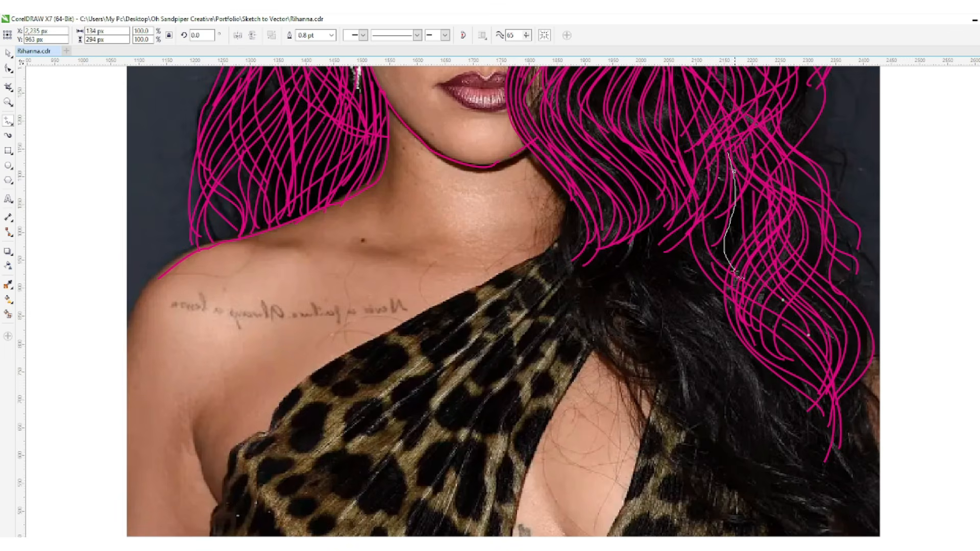
{"action": "left_click_drag", "start_coordinate": [720, 149], "coordinate": [724, 260]}
{"action": "mouse_move", "coordinate": [832, 275]}
{"action": "left_mouse_down"}
{"action": "mouse_move", "coordinate": [878, 321]}
{"action": "mouse_move", "coordinate": [846, 415]}
{"action": "left_mouse_up"}
Step: Trace the inner curl beside the neck with wavy strands falling over the dress and its chest cut-out
{"action": "mouse_move", "coordinate": [570, 190]}
{"action": "left_mouse_down"}
{"action": "mouse_move", "coordinate": [561, 255]}
{"action": "mouse_move", "coordinate": [666, 372]}
{"action": "mouse_move", "coordinate": [596, 291]}
{"action": "mouse_move", "coordinate": [659, 361]}
{"action": "left_mouse_up"}
{"action": "mouse_move", "coordinate": [561, 233]}
{"action": "left_mouse_down"}
{"action": "mouse_move", "coordinate": [588, 325]}
{"action": "mouse_move", "coordinate": [699, 411]}
{"action": "left_mouse_up"}
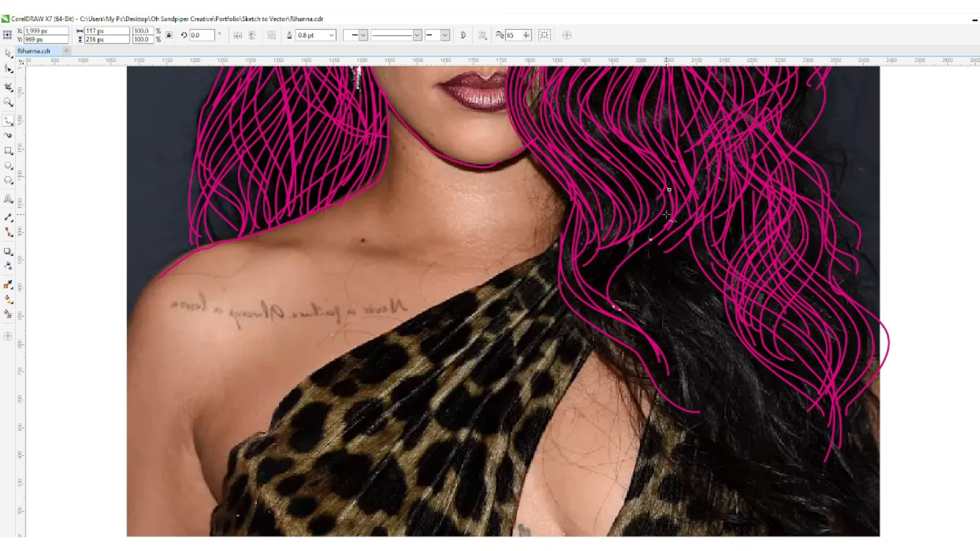
{"action": "mouse_move", "coordinate": [637, 228]}
{"action": "left_mouse_down"}
{"action": "mouse_move", "coordinate": [584, 283]}
{"action": "mouse_move", "coordinate": [662, 347]}
{"action": "mouse_move", "coordinate": [746, 466]}
{"action": "left_mouse_up"}
{"action": "mouse_move", "coordinate": [644, 251]}
{"action": "left_mouse_down"}
{"action": "mouse_move", "coordinate": [697, 376]}
{"action": "mouse_move", "coordinate": [746, 458]}
{"action": "left_mouse_up"}
{"action": "left_click_drag", "start_coordinate": [564, 279], "coordinate": [712, 400]}
{"action": "mouse_move", "coordinate": [635, 324]}
{"action": "left_mouse_down"}
{"action": "mouse_move", "coordinate": [703, 394]}
{"action": "mouse_move", "coordinate": [650, 355]}
{"action": "mouse_move", "coordinate": [684, 376]}
{"action": "left_mouse_up"}
{"action": "left_click_drag", "start_coordinate": [577, 302], "coordinate": [690, 397]}
{"action": "mouse_move", "coordinate": [562, 286]}
{"action": "left_mouse_down"}
{"action": "mouse_move", "coordinate": [698, 477]}
{"action": "mouse_move", "coordinate": [639, 389]}
{"action": "mouse_move", "coordinate": [682, 467]}
{"action": "left_mouse_up"}
{"action": "left_click_drag", "start_coordinate": [587, 322], "coordinate": [586, 329]}
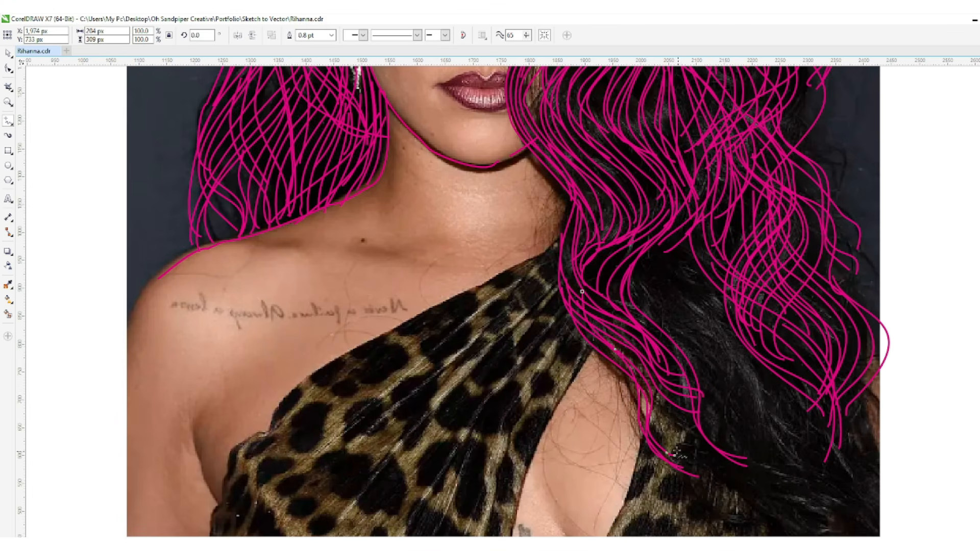
Step: Fan long strands from the middle of the hair at shoulder level down toward the photo's lower edge
{"action": "mouse_move", "coordinate": [636, 308]}
{"action": "left_mouse_down"}
{"action": "mouse_move", "coordinate": [694, 414]}
{"action": "mouse_move", "coordinate": [846, 511]}
{"action": "left_mouse_up"}
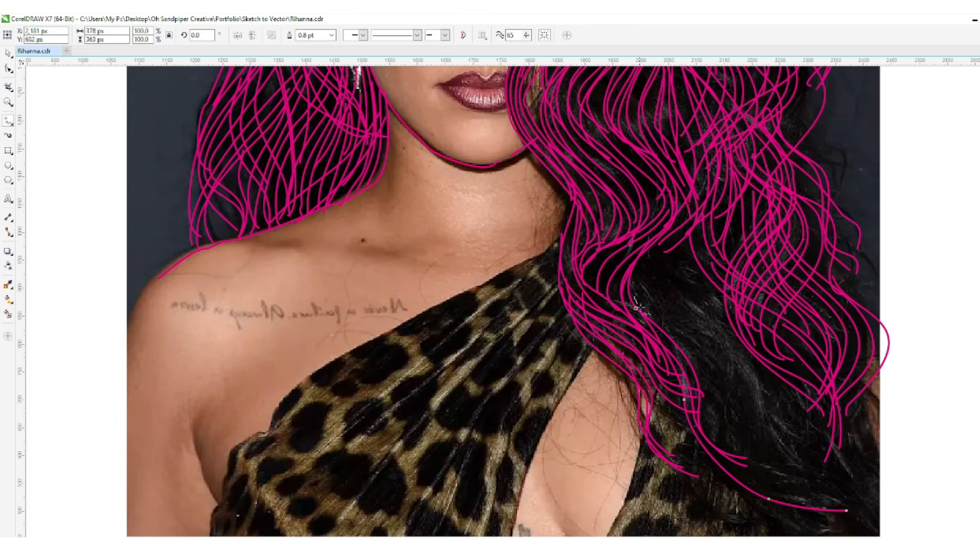
{"action": "mouse_move", "coordinate": [634, 264]}
{"action": "left_mouse_down"}
{"action": "mouse_move", "coordinate": [677, 318]}
{"action": "mouse_move", "coordinate": [748, 479]}
{"action": "left_mouse_up"}
{"action": "mouse_move", "coordinate": [645, 250]}
{"action": "left_mouse_down"}
{"action": "mouse_move", "coordinate": [704, 304]}
{"action": "mouse_move", "coordinate": [791, 535]}
{"action": "left_mouse_up"}
{"action": "mouse_move", "coordinate": [642, 251]}
{"action": "left_mouse_down"}
{"action": "mouse_move", "coordinate": [696, 308]}
{"action": "mouse_move", "coordinate": [773, 499]}
{"action": "left_mouse_up"}
{"action": "mouse_move", "coordinate": [639, 268]}
{"action": "left_mouse_down"}
{"action": "mouse_move", "coordinate": [744, 351]}
{"action": "mouse_move", "coordinate": [758, 466]}
{"action": "mouse_move", "coordinate": [702, 348]}
{"action": "mouse_move", "coordinate": [712, 426]}
{"action": "mouse_move", "coordinate": [763, 432]}
{"action": "left_mouse_up"}
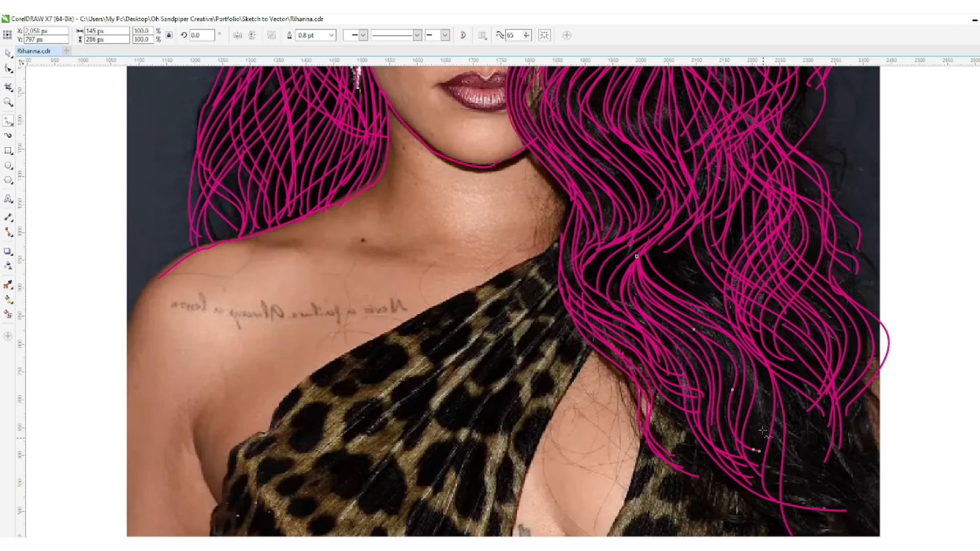
{"action": "left_click_drag", "start_coordinate": [656, 240], "coordinate": [812, 493]}
{"action": "left_click_drag", "start_coordinate": [668, 225], "coordinate": [810, 392]}
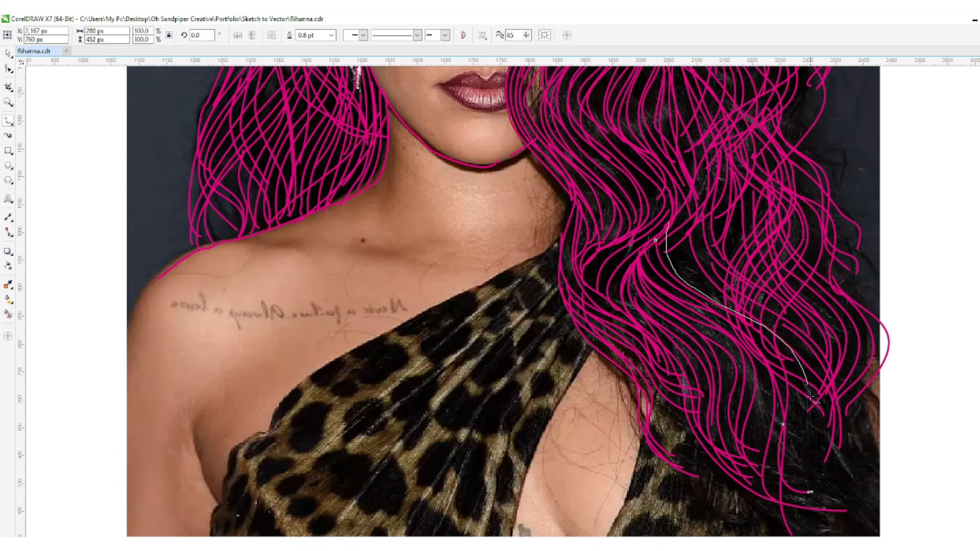
Step: Complete the hair's lower outer ends with dense wavy strands and a flyaway strand beyond the photo's edge
{"action": "mouse_move", "coordinate": [674, 230]}
{"action": "left_mouse_down"}
{"action": "mouse_move", "coordinate": [801, 367]}
{"action": "mouse_move", "coordinate": [706, 282]}
{"action": "left_mouse_up"}
{"action": "left_click_drag", "start_coordinate": [759, 369], "coordinate": [777, 479]}
{"action": "mouse_move", "coordinate": [810, 307]}
{"action": "left_mouse_down"}
{"action": "mouse_move", "coordinate": [871, 388]}
{"action": "mouse_move", "coordinate": [891, 513]}
{"action": "left_mouse_up"}
{"action": "left_click_drag", "start_coordinate": [780, 285], "coordinate": [889, 521]}
{"action": "mouse_move", "coordinate": [701, 333]}
{"action": "left_mouse_down"}
{"action": "mouse_move", "coordinate": [766, 447]}
{"action": "mouse_move", "coordinate": [898, 518]}
{"action": "left_mouse_up"}
{"action": "left_click_drag", "start_coordinate": [743, 349], "coordinate": [904, 526]}
{"action": "left_click_drag", "start_coordinate": [804, 381], "coordinate": [810, 444]}
{"action": "mouse_move", "coordinate": [824, 406]}
{"action": "left_mouse_down"}
{"action": "mouse_move", "coordinate": [824, 476]}
{"action": "mouse_move", "coordinate": [885, 507]}
{"action": "left_mouse_up"}
{"action": "left_click_drag", "start_coordinate": [825, 191], "coordinate": [900, 331]}
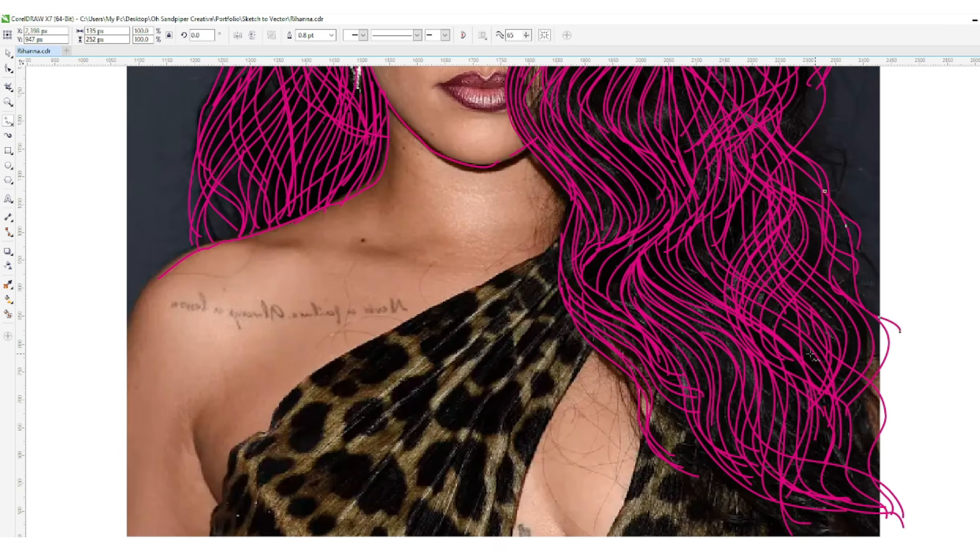
Step: Trace the one-shoulder dress's upper edge from the hair down to the underarm, including the fold beside it
{"action": "left_click_drag", "start_coordinate": [563, 228], "coordinate": [545, 253]}
{"action": "left_click_drag", "start_coordinate": [545, 254], "coordinate": [352, 352]}
{"action": "left_click_drag", "start_coordinate": [271, 430], "coordinate": [272, 430]}
{"action": "mouse_move", "coordinate": [319, 377]}
{"action": "left_mouse_down"}
{"action": "mouse_move", "coordinate": [250, 460]}
{"action": "mouse_move", "coordinate": [212, 536]}
{"action": "left_mouse_up"}
Step: Draw the underarm crease line and continue the bare shoulder's contour down the outer arm
{"action": "left_click_drag", "start_coordinate": [206, 451], "coordinate": [226, 499]}
{"action": "left_click", "coordinate": [9, 53]}
{"action": "left_click_drag", "start_coordinate": [201, 429], "coordinate": [196, 439]}
{"action": "left_click", "coordinate": [9, 121]}
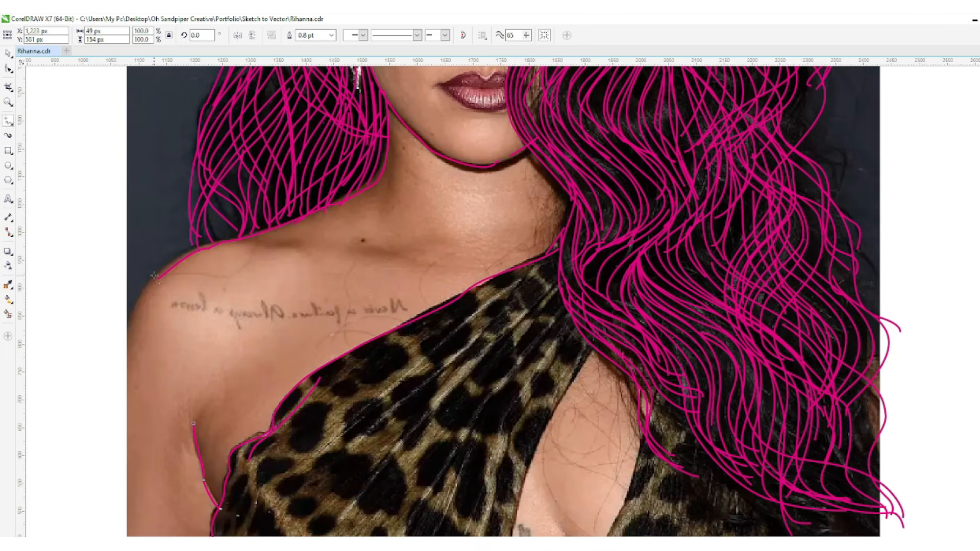
{"action": "left_click_drag", "start_coordinate": [160, 279], "coordinate": [108, 388]}
Step: Draw short accent lines for the collarbones and the side of the neck
{"action": "left_click_drag", "start_coordinate": [245, 241], "coordinate": [307, 241]}
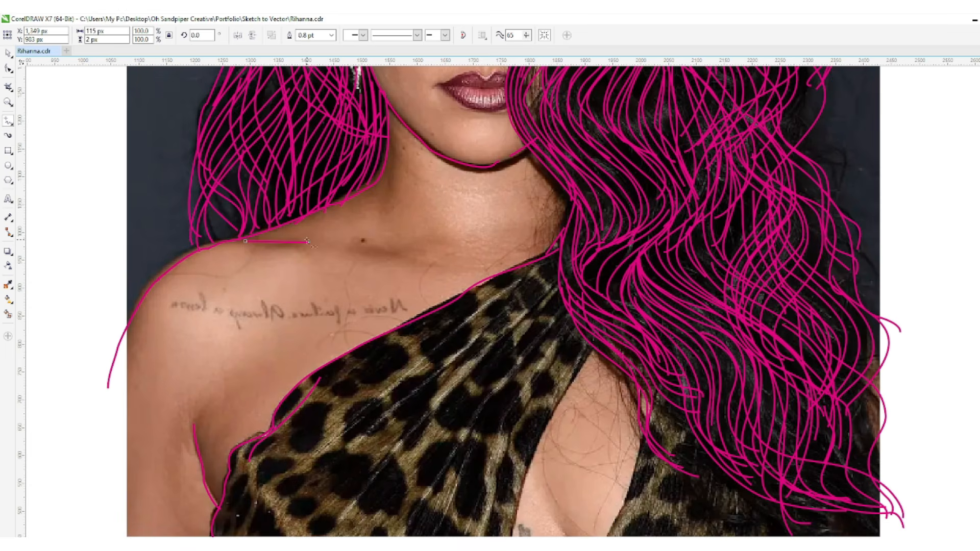
{"action": "left_click_drag", "start_coordinate": [396, 197], "coordinate": [396, 204]}
{"action": "left_click_drag", "start_coordinate": [368, 248], "coordinate": [422, 254]}
{"action": "left_click_drag", "start_coordinate": [551, 241], "coordinate": [499, 257]}
Step: Trace both edges of the dress's chest cut-out and the short cleavage line inside it
{"action": "left_click_drag", "start_coordinate": [508, 535], "coordinate": [509, 536]}
{"action": "left_click_drag", "start_coordinate": [651, 391], "coordinate": [609, 536]}
{"action": "left_click_drag", "start_coordinate": [562, 520], "coordinate": [563, 536]}
Step: Draw the dress's fabric folds radiating from the shoulder gather, plus a short fold beyond the cut-out
{"action": "mouse_move", "coordinate": [552, 255]}
{"action": "left_mouse_down"}
{"action": "mouse_move", "coordinate": [292, 473]}
{"action": "mouse_move", "coordinate": [503, 314]}
{"action": "mouse_move", "coordinate": [332, 470]}
{"action": "left_mouse_up"}
{"action": "mouse_move", "coordinate": [562, 279]}
{"action": "left_mouse_down"}
{"action": "mouse_move", "coordinate": [382, 475]}
{"action": "mouse_move", "coordinate": [354, 519]}
{"action": "left_mouse_up"}
{"action": "left_click_drag", "start_coordinate": [567, 308], "coordinate": [417, 535]}
{"action": "mouse_move", "coordinate": [480, 418]}
{"action": "left_mouse_down"}
{"action": "mouse_move", "coordinate": [462, 491]}
{"action": "mouse_move", "coordinate": [434, 534]}
{"action": "left_mouse_up"}
{"action": "mouse_move", "coordinate": [572, 326]}
{"action": "left_mouse_down"}
{"action": "mouse_move", "coordinate": [506, 435]}
{"action": "mouse_move", "coordinate": [482, 528]}
{"action": "left_mouse_up"}
{"action": "left_click_drag", "start_coordinate": [667, 406], "coordinate": [657, 488]}
Step: Outline the leopard spots along the dress's upper edge and near the underarm
{"action": "mouse_move", "coordinate": [392, 394]}
{"action": "left_mouse_down"}
{"action": "mouse_move", "coordinate": [350, 352]}
{"action": "mouse_move", "coordinate": [358, 396]}
{"action": "mouse_move", "coordinate": [323, 392]}
{"action": "mouse_move", "coordinate": [313, 374]}
{"action": "mouse_move", "coordinate": [275, 419]}
{"action": "left_mouse_up"}
{"action": "mouse_move", "coordinate": [334, 407]}
{"action": "left_mouse_down"}
{"action": "mouse_move", "coordinate": [320, 401]}
{"action": "mouse_move", "coordinate": [298, 450]}
{"action": "left_mouse_up"}
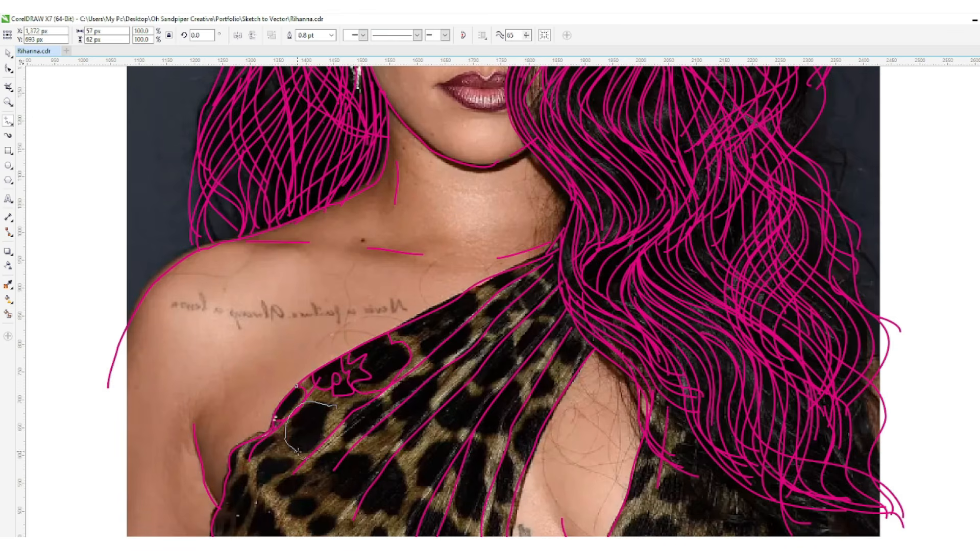
{"action": "left_click_drag", "start_coordinate": [335, 410], "coordinate": [334, 407]}
{"action": "mouse_move", "coordinate": [255, 479]}
{"action": "left_mouse_down"}
{"action": "mouse_move", "coordinate": [248, 457]}
{"action": "mouse_move", "coordinate": [229, 476]}
{"action": "mouse_move", "coordinate": [227, 506]}
{"action": "mouse_move", "coordinate": [241, 478]}
{"action": "mouse_move", "coordinate": [290, 536]}
{"action": "left_mouse_up"}
{"action": "left_click_drag", "start_coordinate": [281, 497], "coordinate": [305, 495]}
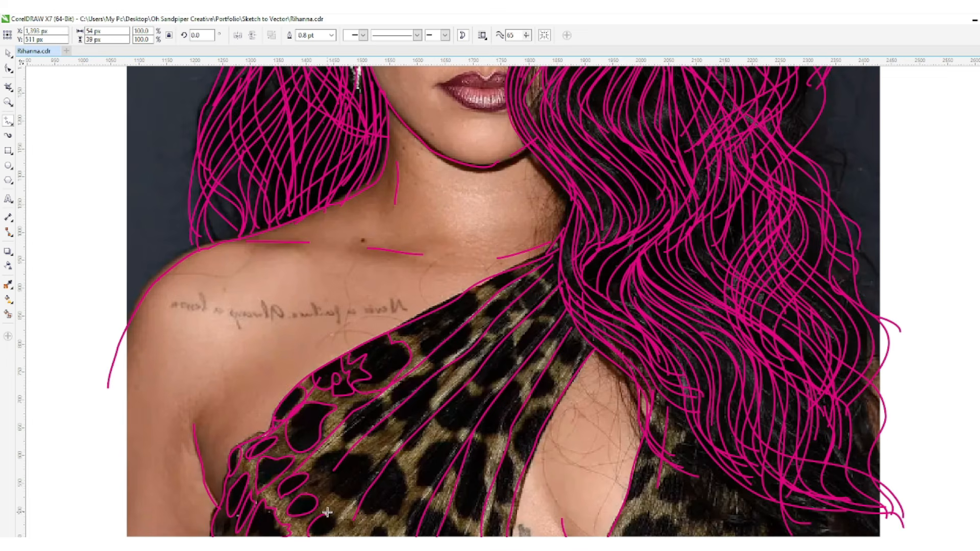
Step: Outline the leopard spots across the middle of the bodice and beneath the neckline
{"action": "mouse_move", "coordinate": [351, 452]}
{"action": "left_mouse_down"}
{"action": "mouse_move", "coordinate": [381, 471]}
{"action": "mouse_move", "coordinate": [330, 478]}
{"action": "mouse_move", "coordinate": [348, 451]}
{"action": "left_mouse_up"}
{"action": "left_click_drag", "start_coordinate": [384, 398], "coordinate": [343, 444]}
{"action": "left_click_drag", "start_coordinate": [372, 401], "coordinate": [374, 398]}
{"action": "mouse_move", "coordinate": [400, 331]}
{"action": "left_mouse_down"}
{"action": "mouse_move", "coordinate": [452, 320]}
{"action": "mouse_move", "coordinate": [400, 330]}
{"action": "left_mouse_up"}
{"action": "left_click_drag", "start_coordinate": [463, 324], "coordinate": [424, 359]}
{"action": "left_click_drag", "start_coordinate": [462, 326], "coordinate": [463, 325]}
{"action": "mouse_move", "coordinate": [443, 366]}
{"action": "left_mouse_down"}
{"action": "mouse_move", "coordinate": [393, 401]}
{"action": "mouse_move", "coordinate": [407, 434]}
{"action": "left_mouse_up"}
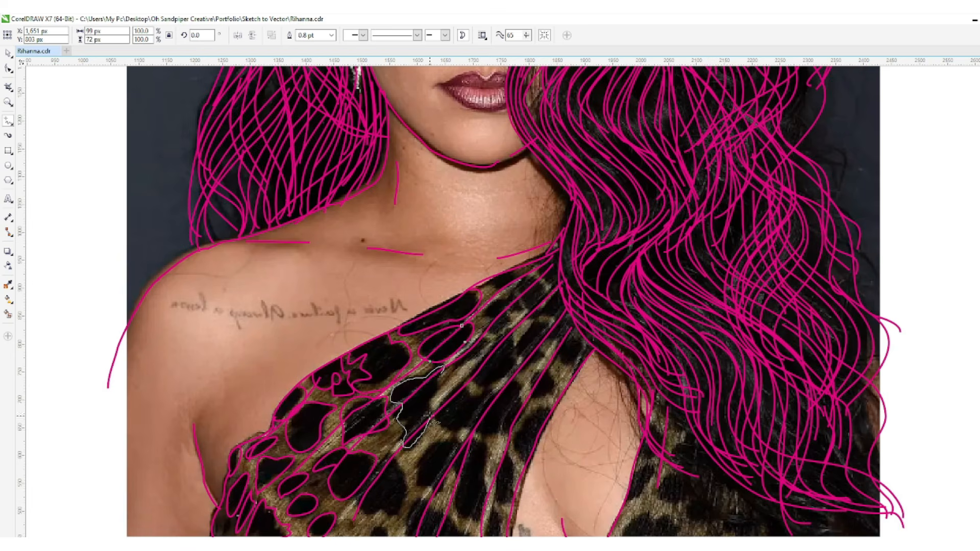
{"action": "left_click_drag", "start_coordinate": [439, 380], "coordinate": [440, 375]}
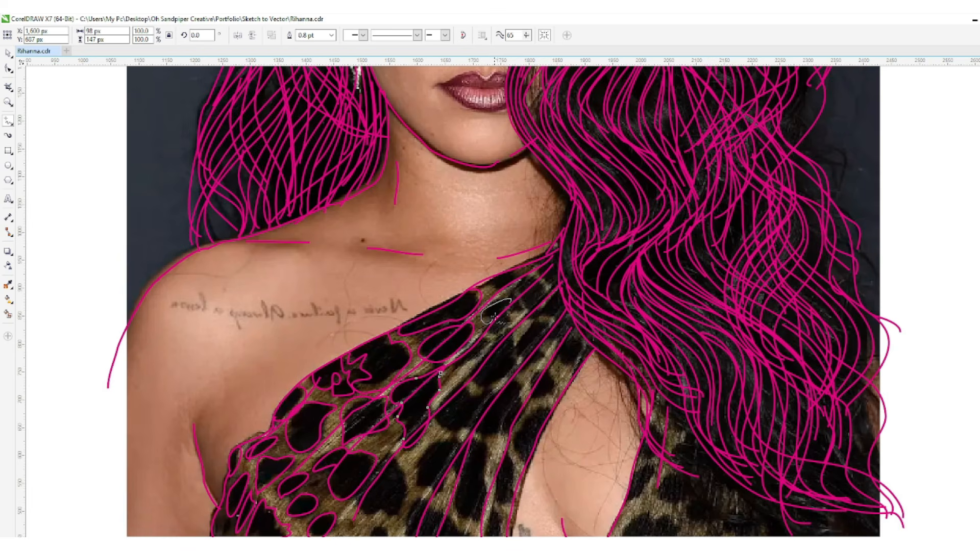
Step: Outline the leopard spots between the folds near the shoulder gather and the top of the cut-out
{"action": "mouse_move", "coordinate": [509, 320]}
{"action": "left_mouse_down"}
{"action": "mouse_move", "coordinate": [517, 268]}
{"action": "mouse_move", "coordinate": [497, 278]}
{"action": "left_mouse_up"}
{"action": "left_click_drag", "start_coordinate": [527, 314], "coordinate": [531, 311]}
{"action": "mouse_move", "coordinate": [517, 359]}
{"action": "left_mouse_down"}
{"action": "mouse_move", "coordinate": [470, 382]}
{"action": "mouse_move", "coordinate": [507, 328]}
{"action": "left_mouse_up"}
{"action": "left_click_drag", "start_coordinate": [462, 386], "coordinate": [505, 393]}
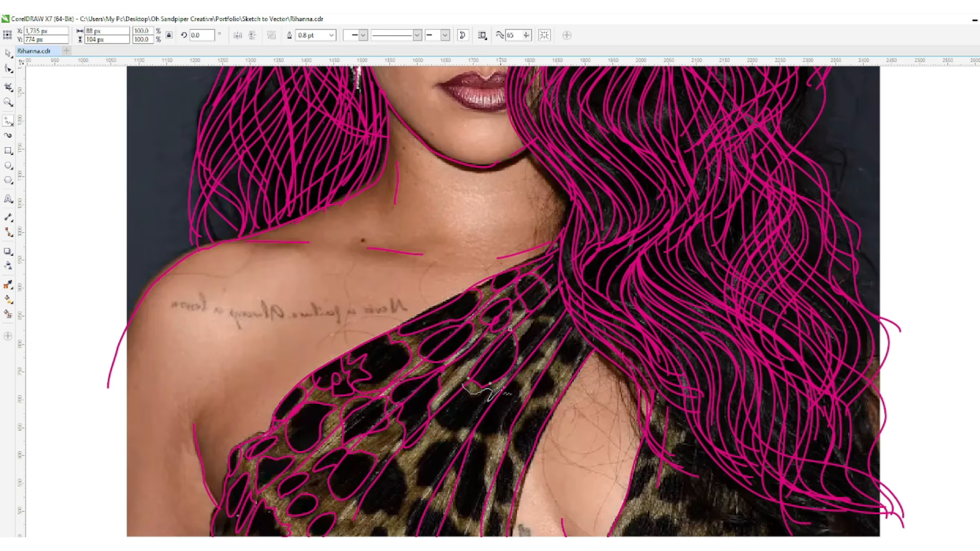
{"action": "left_click_drag", "start_coordinate": [438, 412], "coordinate": [461, 387]}
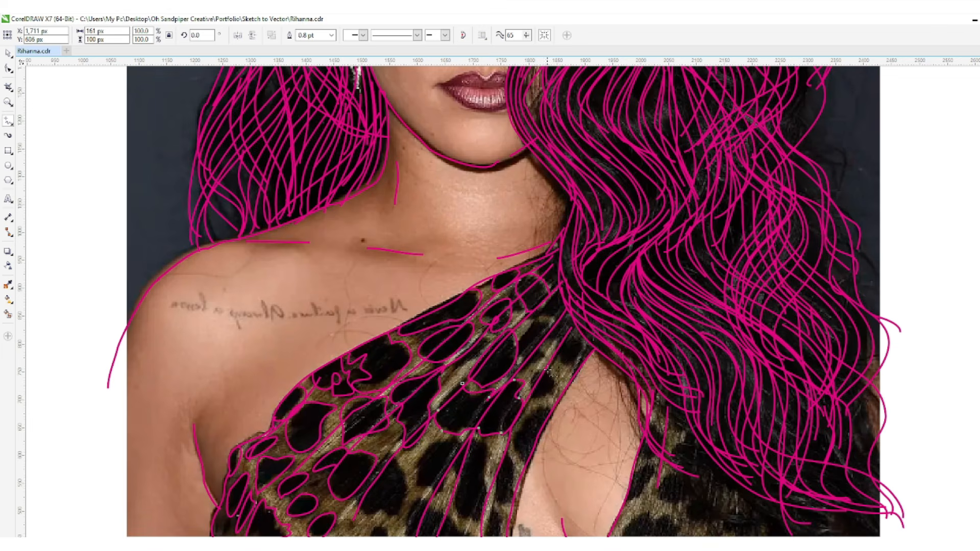
{"action": "left_click_drag", "start_coordinate": [549, 368], "coordinate": [548, 367]}
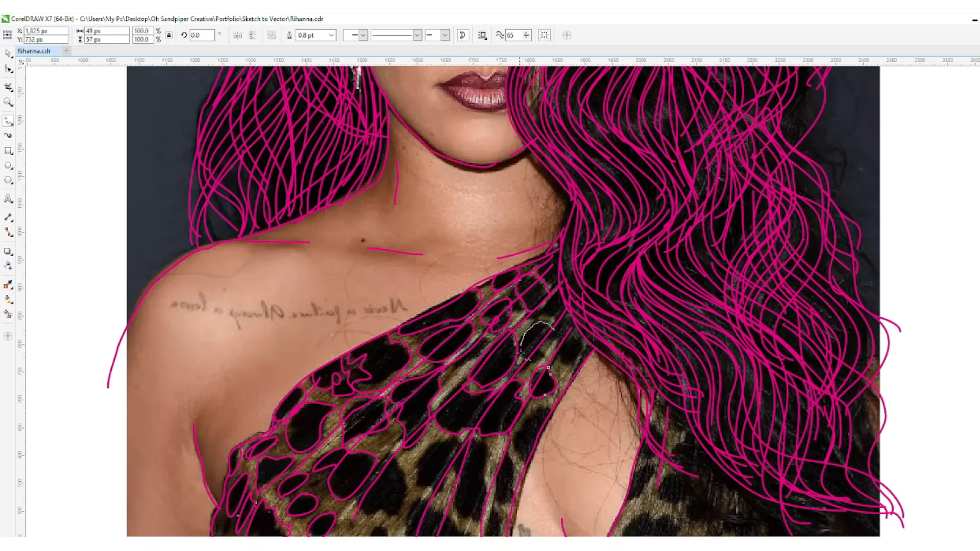
{"action": "left_click_drag", "start_coordinate": [553, 340], "coordinate": [554, 331]}
{"action": "mouse_move", "coordinate": [570, 336]}
{"action": "left_mouse_down"}
{"action": "mouse_move", "coordinate": [556, 354]}
{"action": "mouse_move", "coordinate": [585, 346]}
{"action": "mouse_move", "coordinate": [570, 335]}
{"action": "left_mouse_up"}
Step: Outline the remaining leopard spots in the lower bodice up to the cut-out's edge
{"action": "left_click_drag", "start_coordinate": [466, 447], "coordinate": [428, 455]}
{"action": "mouse_move", "coordinate": [433, 491]}
{"action": "left_mouse_down"}
{"action": "mouse_move", "coordinate": [457, 480]}
{"action": "mouse_move", "coordinate": [468, 518]}
{"action": "left_mouse_up"}
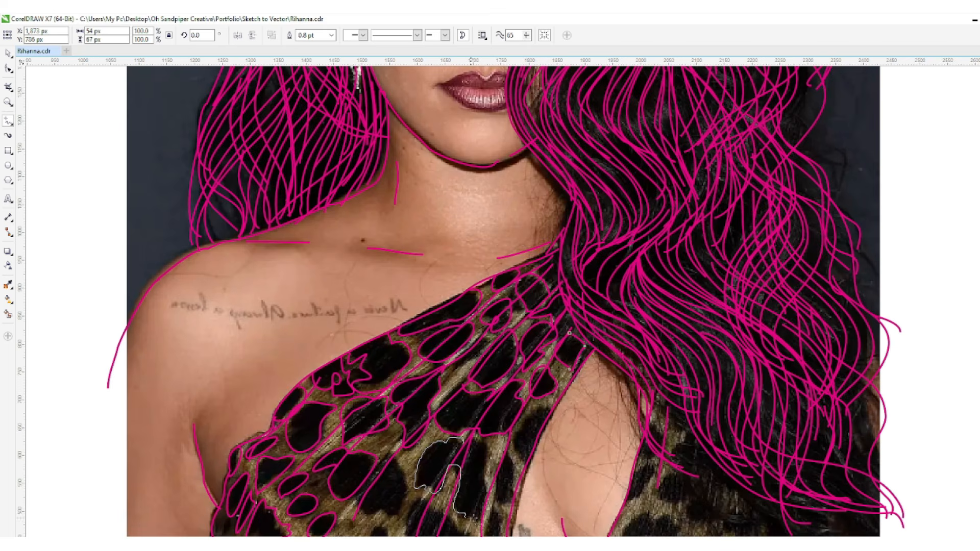
{"action": "left_click_drag", "start_coordinate": [463, 442], "coordinate": [464, 443]}
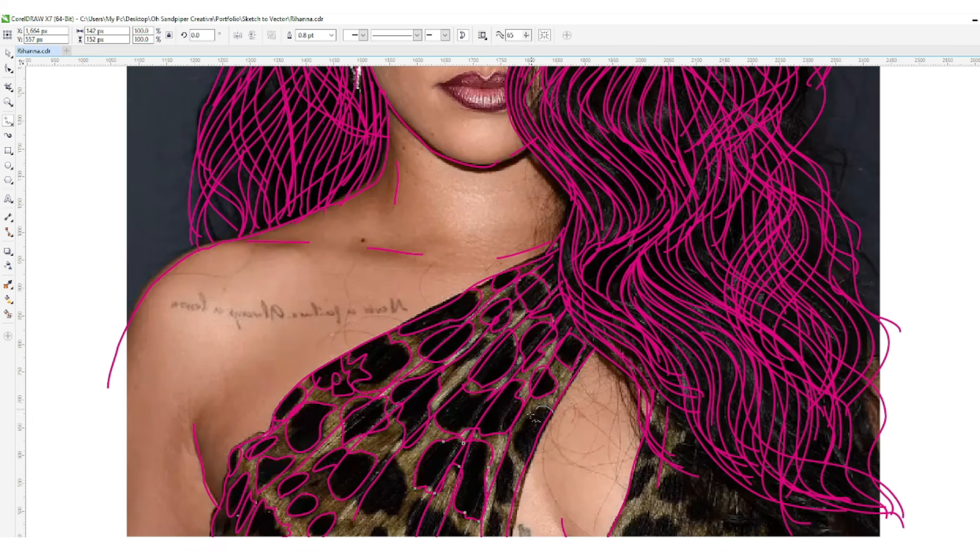
{"action": "left_click_drag", "start_coordinate": [529, 466], "coordinate": [511, 462]}
{"action": "left_click_drag", "start_coordinate": [500, 501], "coordinate": [488, 506]}
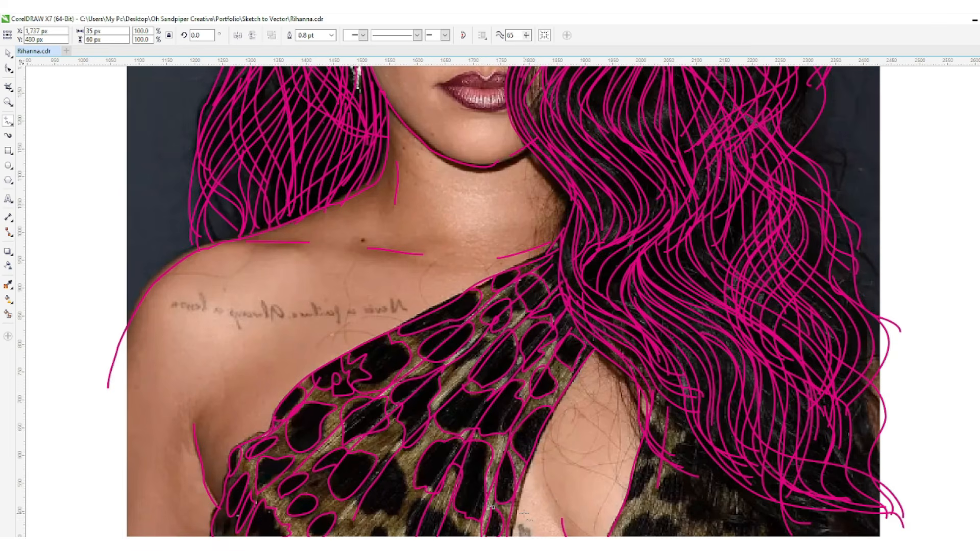
{"action": "mouse_move", "coordinate": [393, 458]}
{"action": "left_mouse_down"}
{"action": "mouse_move", "coordinate": [401, 521]}
{"action": "mouse_move", "coordinate": [363, 499]}
{"action": "left_mouse_up"}
{"action": "mouse_move", "coordinate": [392, 537]}
{"action": "left_mouse_down"}
{"action": "mouse_move", "coordinate": [368, 537]}
{"action": "mouse_move", "coordinate": [423, 502]}
{"action": "left_mouse_up"}
{"action": "left_click_drag", "start_coordinate": [468, 536], "coordinate": [468, 535]}
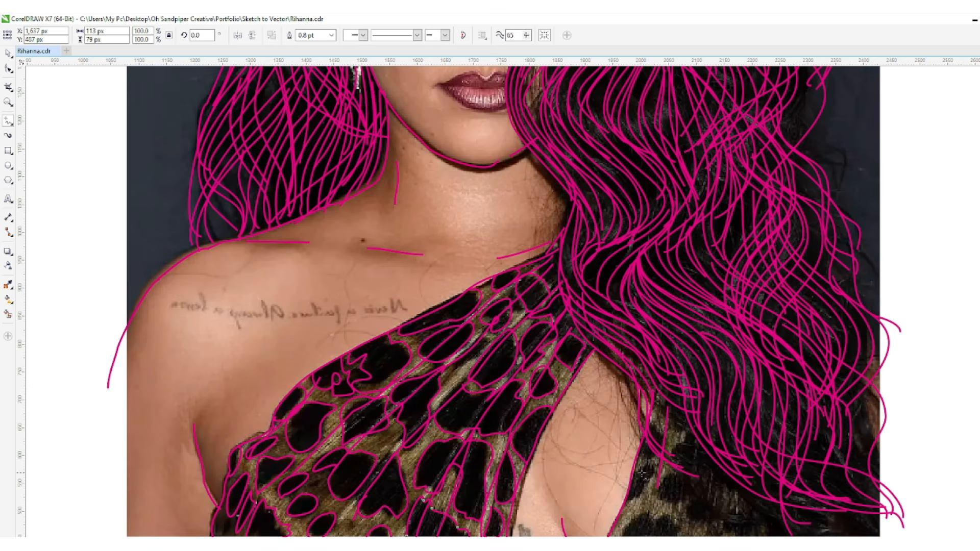
Step: Outline the leopard spots on the dress section between the cut-out and the long hair
{"action": "left_click_drag", "start_coordinate": [641, 502], "coordinate": [626, 509]}
{"action": "mouse_move", "coordinate": [644, 456]}
{"action": "left_mouse_down"}
{"action": "mouse_move", "coordinate": [658, 453]}
{"action": "mouse_move", "coordinate": [650, 421]}
{"action": "left_mouse_up"}
{"action": "left_click_drag", "start_coordinate": [625, 360], "coordinate": [608, 352]}
{"action": "mouse_move", "coordinate": [691, 478]}
{"action": "left_mouse_down"}
{"action": "mouse_move", "coordinate": [661, 500]}
{"action": "mouse_move", "coordinate": [710, 459]}
{"action": "mouse_move", "coordinate": [694, 442]}
{"action": "left_mouse_up"}
{"action": "left_click_drag", "start_coordinate": [669, 405], "coordinate": [693, 429]}
{"action": "left_click_drag", "start_coordinate": [676, 527], "coordinate": [679, 530]}
{"action": "mouse_move", "coordinate": [730, 524]}
{"action": "left_mouse_down"}
{"action": "mouse_move", "coordinate": [718, 503]}
{"action": "mouse_move", "coordinate": [687, 518]}
{"action": "left_mouse_up"}
{"action": "mouse_move", "coordinate": [760, 520]}
{"action": "left_mouse_down"}
{"action": "mouse_move", "coordinate": [735, 531]}
{"action": "mouse_move", "coordinate": [760, 521]}
{"action": "left_mouse_up"}
Step: Add a few more hair strands over the lower dress, down to the photo's lower edge
{"action": "mouse_move", "coordinate": [712, 451]}
{"action": "left_mouse_down"}
{"action": "mouse_move", "coordinate": [766, 506]}
{"action": "mouse_move", "coordinate": [818, 536]}
{"action": "left_mouse_up"}
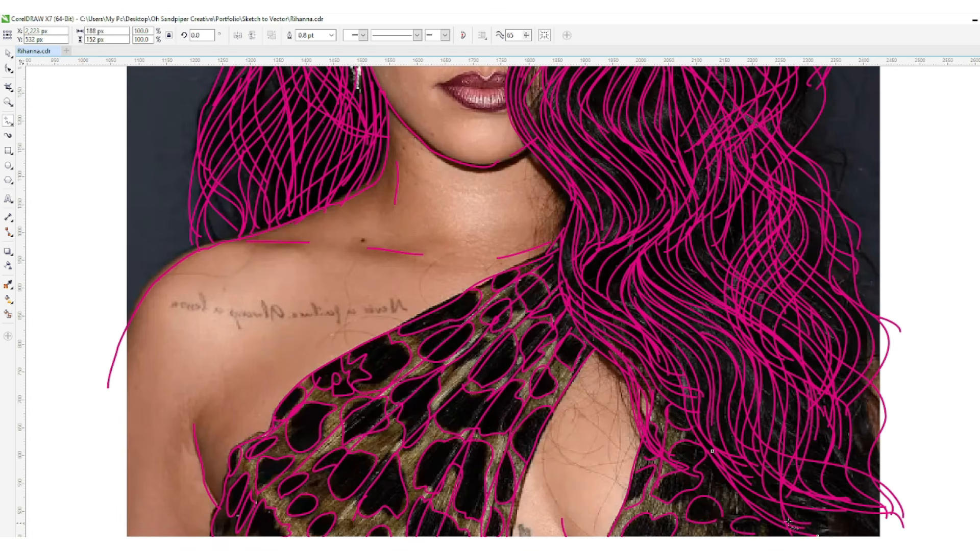
{"action": "left_click_drag", "start_coordinate": [832, 460], "coordinate": [870, 531]}
{"action": "left_click_drag", "start_coordinate": [691, 456], "coordinate": [702, 531]}
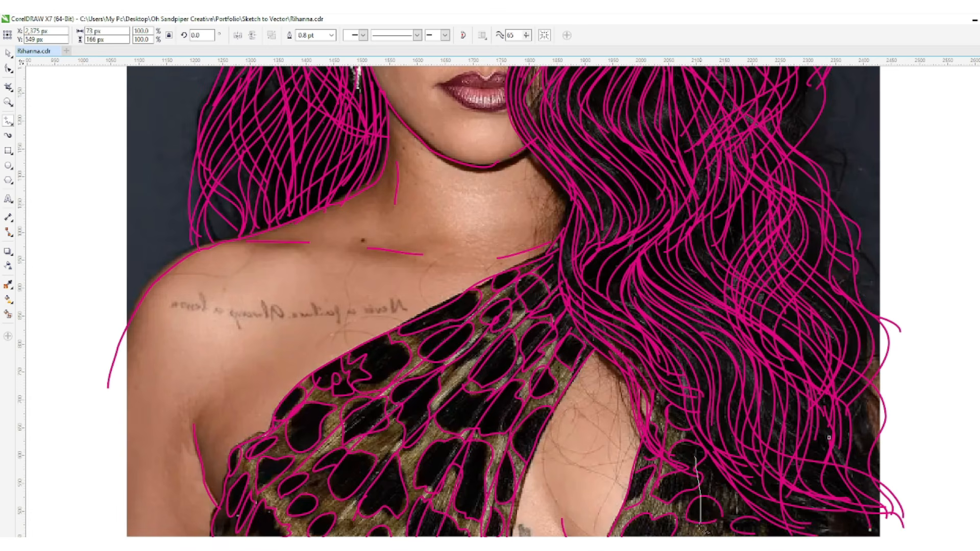
Step: Fill the fully uncovered eyebrow with short overlapping hair strokes from its inner end to its tail
{"action": "left_click_drag", "start_coordinate": [383, 224], "coordinate": [414, 276]}
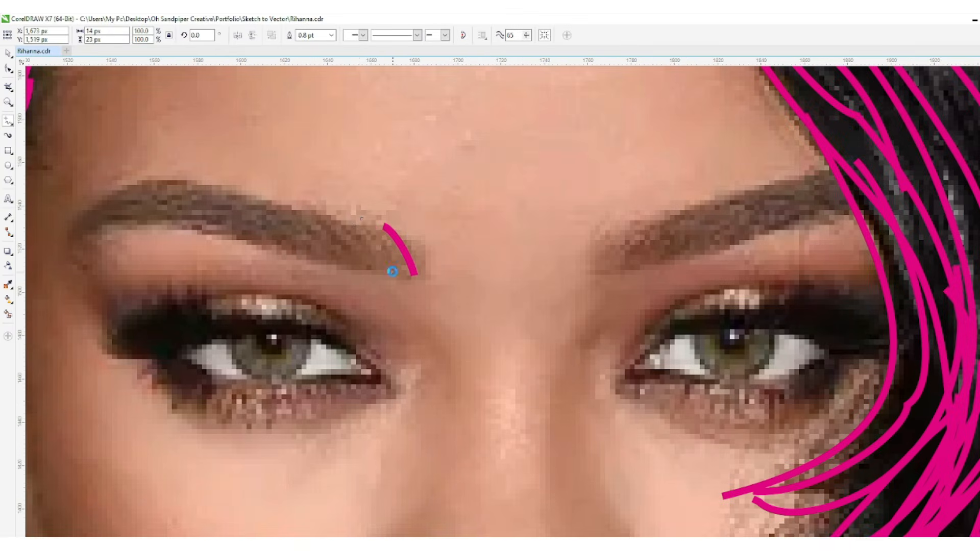
{"action": "left_click_drag", "start_coordinate": [363, 219], "coordinate": [394, 270]}
{"action": "mouse_move", "coordinate": [351, 221]}
{"action": "left_mouse_down"}
{"action": "mouse_move", "coordinate": [378, 269]}
{"action": "mouse_move", "coordinate": [362, 269]}
{"action": "left_mouse_up"}
{"action": "mouse_move", "coordinate": [315, 211]}
{"action": "left_mouse_down"}
{"action": "mouse_move", "coordinate": [345, 264]}
{"action": "mouse_move", "coordinate": [310, 261]}
{"action": "left_mouse_up"}
{"action": "mouse_move", "coordinate": [281, 203]}
{"action": "left_mouse_down"}
{"action": "mouse_move", "coordinate": [302, 260]}
{"action": "mouse_move", "coordinate": [273, 254]}
{"action": "left_mouse_up"}
{"action": "left_click_drag", "start_coordinate": [225, 192], "coordinate": [258, 242]}
{"action": "left_click_drag", "start_coordinate": [200, 183], "coordinate": [248, 238]}
{"action": "mouse_move", "coordinate": [180, 183]}
{"action": "left_mouse_down"}
{"action": "mouse_move", "coordinate": [227, 236]}
{"action": "mouse_move", "coordinate": [217, 233]}
{"action": "left_mouse_up"}
{"action": "left_click_drag", "start_coordinate": [143, 182], "coordinate": [204, 226]}
{"action": "left_click_drag", "start_coordinate": [118, 192], "coordinate": [118, 191]}
{"action": "mouse_move", "coordinate": [182, 220]}
{"action": "left_mouse_down"}
{"action": "mouse_move", "coordinate": [99, 196]}
{"action": "mouse_move", "coordinate": [69, 239]}
{"action": "left_mouse_up"}
{"action": "left_click_drag", "start_coordinate": [267, 201], "coordinate": [291, 259]}
Step: Fill the eyebrow beside the front hair lock with short strokes from its inner end to its tail
{"action": "left_click_drag", "start_coordinate": [626, 224], "coordinate": [620, 274]}
{"action": "mouse_move", "coordinate": [644, 224]}
{"action": "left_mouse_down"}
{"action": "mouse_move", "coordinate": [624, 278]}
{"action": "mouse_move", "coordinate": [655, 267]}
{"action": "left_mouse_up"}
{"action": "mouse_move", "coordinate": [682, 211]}
{"action": "left_mouse_down"}
{"action": "mouse_move", "coordinate": [674, 235]}
{"action": "mouse_move", "coordinate": [677, 261]}
{"action": "left_mouse_up"}
{"action": "mouse_move", "coordinate": [705, 206]}
{"action": "left_mouse_down"}
{"action": "mouse_move", "coordinate": [692, 253]}
{"action": "mouse_move", "coordinate": [718, 216]}
{"action": "mouse_move", "coordinate": [710, 252]}
{"action": "left_mouse_up"}
{"action": "mouse_move", "coordinate": [740, 189]}
{"action": "left_mouse_down"}
{"action": "mouse_move", "coordinate": [755, 170]}
{"action": "mouse_move", "coordinate": [736, 239]}
{"action": "left_mouse_up"}
{"action": "key", "text": "ctrl+z"}
{"action": "mouse_move", "coordinate": [770, 185]}
{"action": "left_mouse_down"}
{"action": "mouse_move", "coordinate": [746, 242]}
{"action": "mouse_move", "coordinate": [753, 234]}
{"action": "left_mouse_up"}
{"action": "left_click_drag", "start_coordinate": [805, 184], "coordinate": [759, 229]}
{"action": "left_click_drag", "start_coordinate": [813, 181], "coordinate": [762, 228]}
{"action": "mouse_move", "coordinate": [825, 175]}
{"action": "left_mouse_down"}
{"action": "mouse_move", "coordinate": [772, 226]}
{"action": "mouse_move", "coordinate": [780, 229]}
{"action": "left_mouse_up"}
{"action": "left_click_drag", "start_coordinate": [840, 192], "coordinate": [797, 224]}
{"action": "left_click_drag", "start_coordinate": [865, 207], "coordinate": [802, 249]}
{"action": "left_click", "coordinate": [873, 220]}
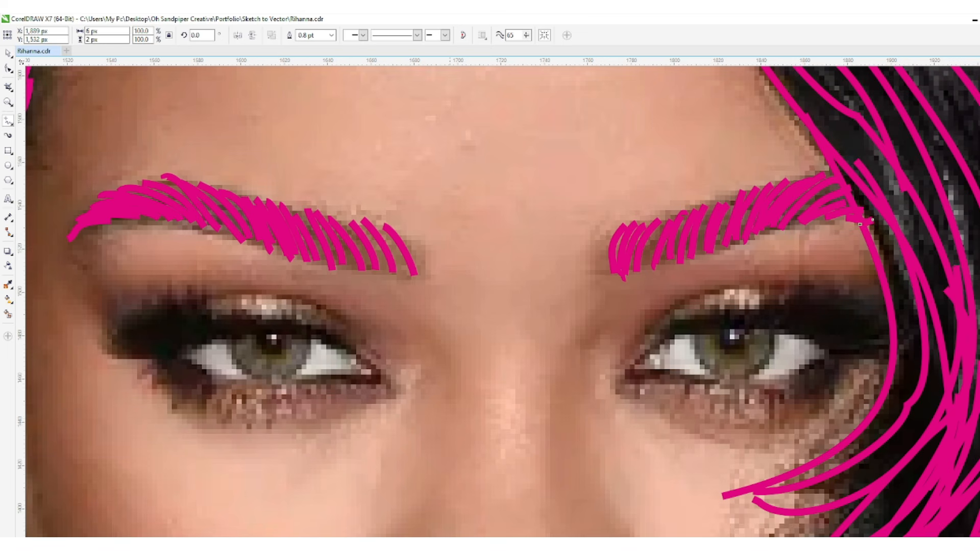
Step: Trace the upper lash line and lid crease of the eye farther from the front lock, and set freehand smoothing to 90
{"action": "mouse_move", "coordinate": [125, 345]}
{"action": "left_mouse_down"}
{"action": "mouse_move", "coordinate": [247, 314]}
{"action": "mouse_move", "coordinate": [303, 316]}
{"action": "mouse_move", "coordinate": [386, 377]}
{"action": "left_mouse_up"}
{"action": "mouse_move", "coordinate": [148, 320]}
{"action": "left_mouse_down"}
{"action": "mouse_move", "coordinate": [294, 297]}
{"action": "mouse_move", "coordinate": [376, 354]}
{"action": "left_mouse_up"}
{"action": "double_click", "coordinate": [511, 34]}
{"action": "type", "text": "90"}
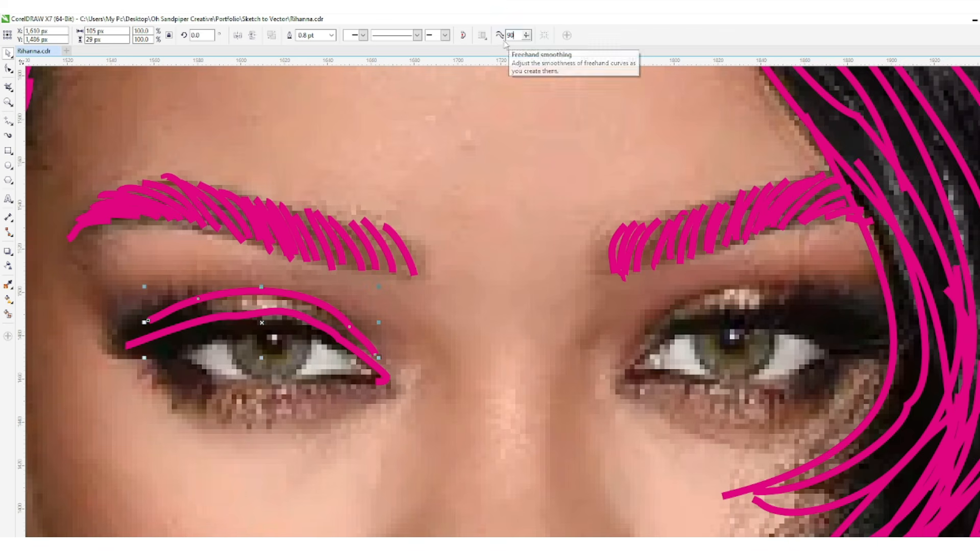
Step: Trace the lower lash line of the eye farther from the front lock and add short upper lashes at its outer corner
{"action": "left_click", "coordinate": [8, 120]}
{"action": "mouse_move", "coordinate": [150, 353]}
{"action": "left_mouse_down"}
{"action": "mouse_move", "coordinate": [258, 386]}
{"action": "mouse_move", "coordinate": [376, 386]}
{"action": "mouse_move", "coordinate": [336, 384]}
{"action": "left_mouse_up"}
{"action": "left_click", "coordinate": [8, 68]}
{"action": "left_click", "coordinate": [8, 121]}
{"action": "left_click_drag", "start_coordinate": [107, 340], "coordinate": [177, 344]}
{"action": "left_click_drag", "start_coordinate": [137, 323], "coordinate": [194, 341]}
{"action": "left_click_drag", "start_coordinate": [151, 319], "coordinate": [233, 324]}
{"action": "left_click_drag", "start_coordinate": [178, 310], "coordinate": [224, 321]}
{"action": "left_click_drag", "start_coordinate": [189, 293], "coordinate": [220, 312]}
Step: Draw the iris outline, pupil highlight and inner-corner line of the eye farther from the front lock
{"action": "mouse_move", "coordinate": [199, 290]}
{"action": "left_mouse_down"}
{"action": "mouse_move", "coordinate": [235, 315]}
{"action": "mouse_move", "coordinate": [356, 355]}
{"action": "left_mouse_up"}
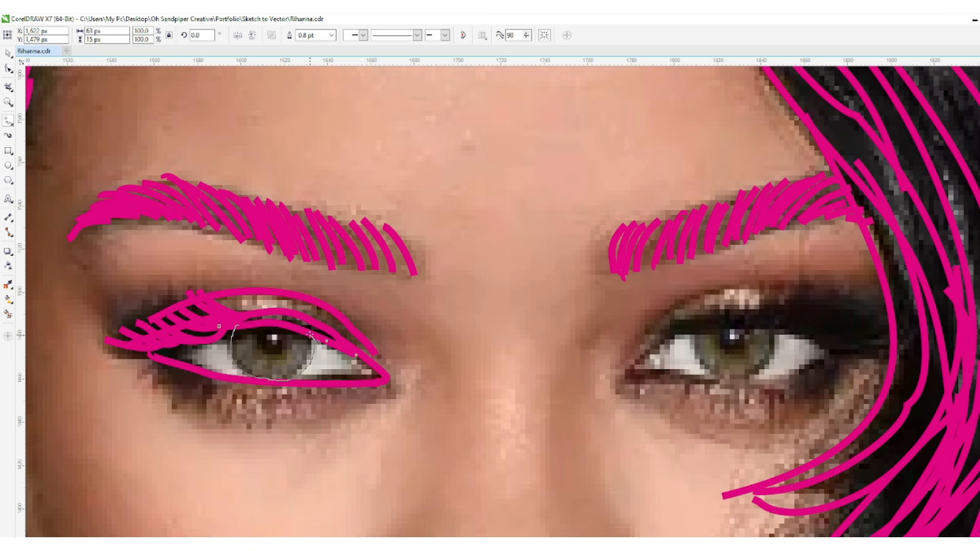
{"action": "mouse_move", "coordinate": [254, 315]}
{"action": "left_mouse_down"}
{"action": "mouse_move", "coordinate": [239, 325]}
{"action": "mouse_move", "coordinate": [270, 353]}
{"action": "left_mouse_up"}
{"action": "left_click_drag", "start_coordinate": [369, 360], "coordinate": [356, 373]}
Step: Add lower lashes to the eye farther from the front lock and a short crease below its inner corner
{"action": "mouse_move", "coordinate": [297, 385]}
{"action": "left_mouse_down"}
{"action": "mouse_move", "coordinate": [274, 414]}
{"action": "mouse_move", "coordinate": [241, 418]}
{"action": "left_mouse_up"}
{"action": "mouse_move", "coordinate": [259, 380]}
{"action": "left_mouse_down"}
{"action": "mouse_move", "coordinate": [235, 375]}
{"action": "mouse_move", "coordinate": [174, 397]}
{"action": "left_mouse_up"}
{"action": "mouse_move", "coordinate": [199, 371]}
{"action": "left_mouse_down"}
{"action": "mouse_move", "coordinate": [155, 385]}
{"action": "mouse_move", "coordinate": [178, 366]}
{"action": "mouse_move", "coordinate": [134, 364]}
{"action": "left_mouse_up"}
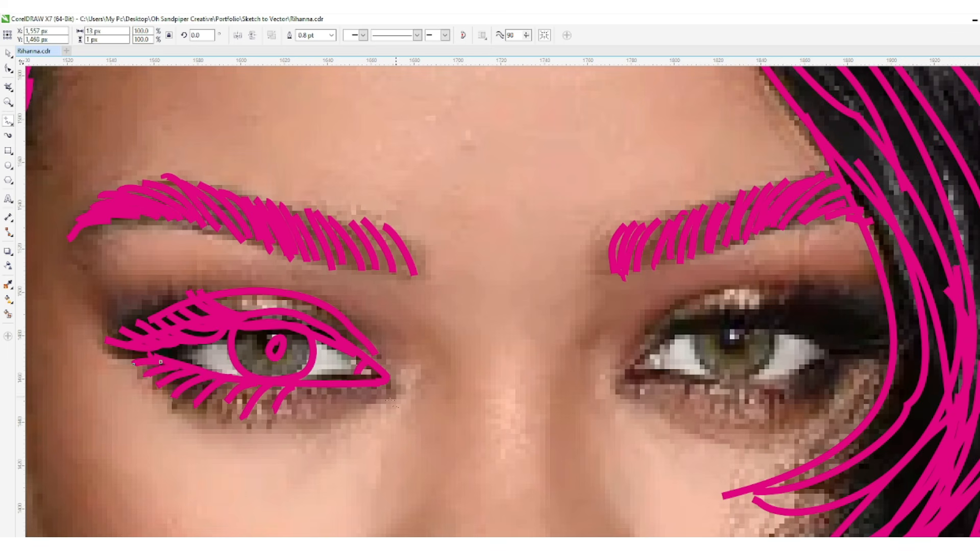
{"action": "left_click_drag", "start_coordinate": [403, 382], "coordinate": [368, 410]}
Step: Trace the lower lash line, upper lash line and lid crease of the eye beside the front hair lock
{"action": "left_click_drag", "start_coordinate": [746, 384], "coordinate": [859, 343]}
{"action": "mouse_move", "coordinate": [632, 363]}
{"action": "left_mouse_down"}
{"action": "mouse_move", "coordinate": [712, 317]}
{"action": "mouse_move", "coordinate": [858, 343]}
{"action": "left_mouse_up"}
{"action": "mouse_move", "coordinate": [632, 357]}
{"action": "left_mouse_down"}
{"action": "mouse_move", "coordinate": [699, 299]}
{"action": "mouse_move", "coordinate": [806, 301]}
{"action": "left_mouse_up"}
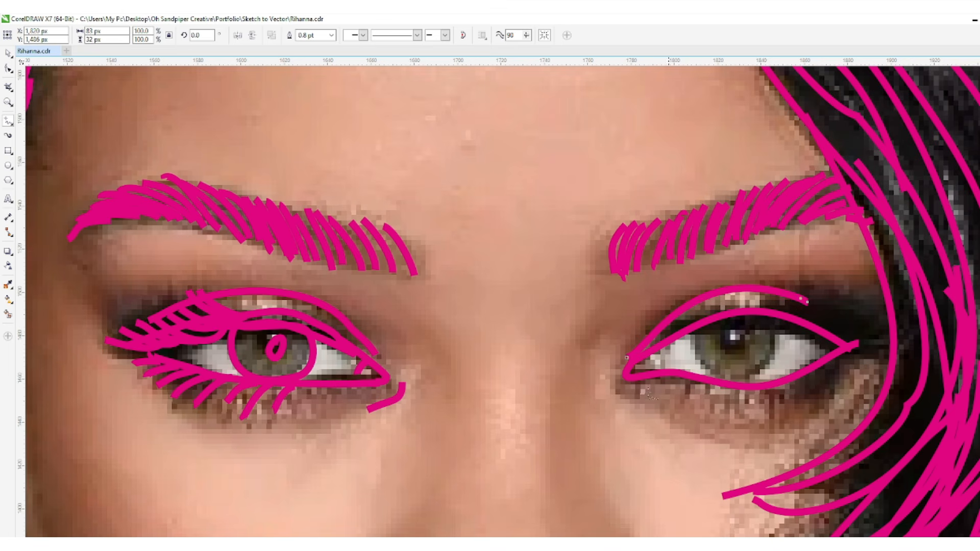
Step: Add upper and lower lashes and an inner-corner line to the eye beside the front hair lock
{"action": "left_click_drag", "start_coordinate": [717, 319], "coordinate": [806, 290]}
{"action": "mouse_move", "coordinate": [755, 318]}
{"action": "left_mouse_down"}
{"action": "mouse_move", "coordinate": [853, 290]}
{"action": "mouse_move", "coordinate": [835, 301]}
{"action": "left_mouse_up"}
{"action": "mouse_move", "coordinate": [767, 321]}
{"action": "left_mouse_down"}
{"action": "mouse_move", "coordinate": [854, 309]}
{"action": "mouse_move", "coordinate": [864, 322]}
{"action": "left_mouse_up"}
{"action": "mouse_move", "coordinate": [817, 333]}
{"action": "left_mouse_down"}
{"action": "mouse_move", "coordinate": [885, 328]}
{"action": "mouse_move", "coordinate": [884, 337]}
{"action": "left_mouse_up"}
{"action": "mouse_move", "coordinate": [654, 355]}
{"action": "left_mouse_down"}
{"action": "mouse_move", "coordinate": [704, 387]}
{"action": "mouse_move", "coordinate": [685, 396]}
{"action": "left_mouse_up"}
{"action": "mouse_move", "coordinate": [726, 386]}
{"action": "left_mouse_down"}
{"action": "mouse_move", "coordinate": [699, 413]}
{"action": "mouse_move", "coordinate": [760, 416]}
{"action": "left_mouse_up"}
{"action": "mouse_move", "coordinate": [787, 382]}
{"action": "left_mouse_down"}
{"action": "mouse_move", "coordinate": [788, 412]}
{"action": "mouse_move", "coordinate": [806, 415]}
{"action": "left_mouse_up"}
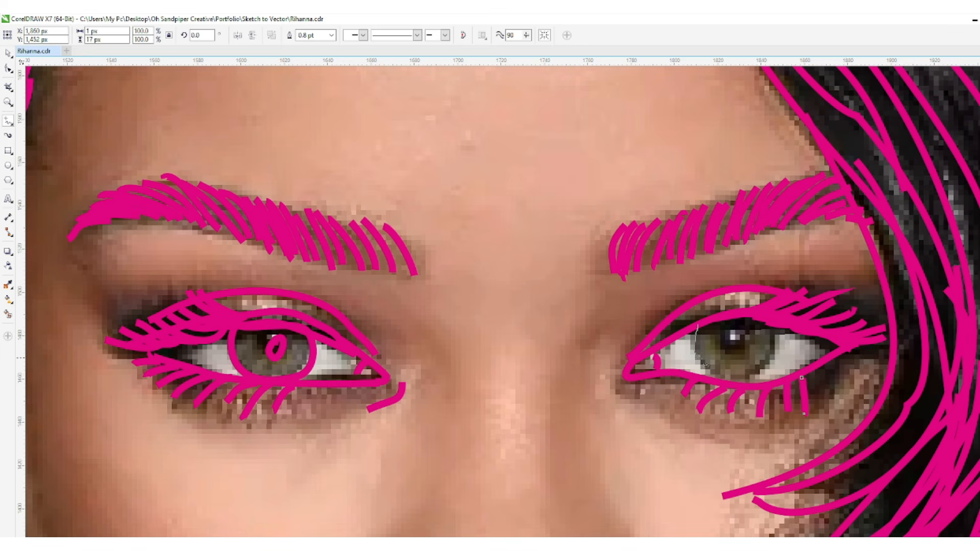
Step: Draw the iris of the eye beside the front lock, undo it, redraw it slightly larger and add the pupil highlight
{"action": "mouse_move", "coordinate": [776, 324]}
{"action": "left_mouse_down"}
{"action": "mouse_move", "coordinate": [731, 312]}
{"action": "mouse_move", "coordinate": [711, 321]}
{"action": "left_mouse_up"}
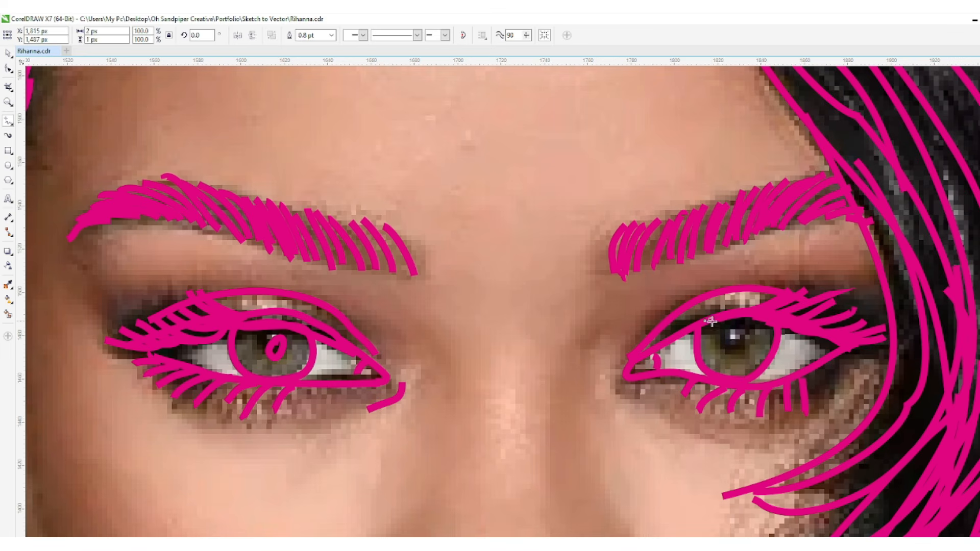
{"action": "key", "text": "ctrl+z"}
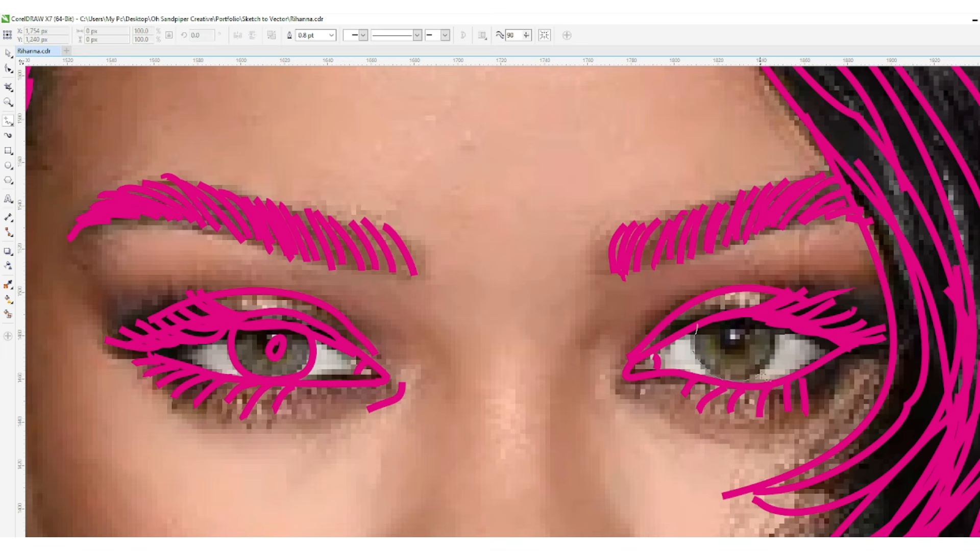
{"action": "left_click_drag", "start_coordinate": [759, 317], "coordinate": [698, 328]}
{"action": "left_click_drag", "start_coordinate": [753, 347], "coordinate": [744, 336]}
Step: Add contour strokes at the inner corner, below the eye beside the front lock and alongside the upper nose
{"action": "left_click_drag", "start_coordinate": [617, 393], "coordinate": [613, 378]}
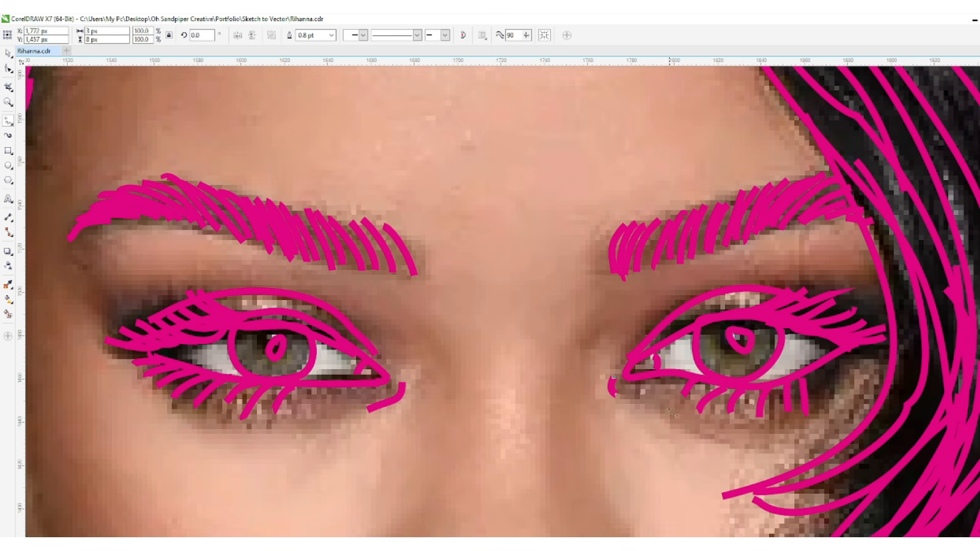
{"action": "left_click_drag", "start_coordinate": [729, 450], "coordinate": [780, 447]}
{"action": "left_click_drag", "start_coordinate": [580, 349], "coordinate": [573, 406]}
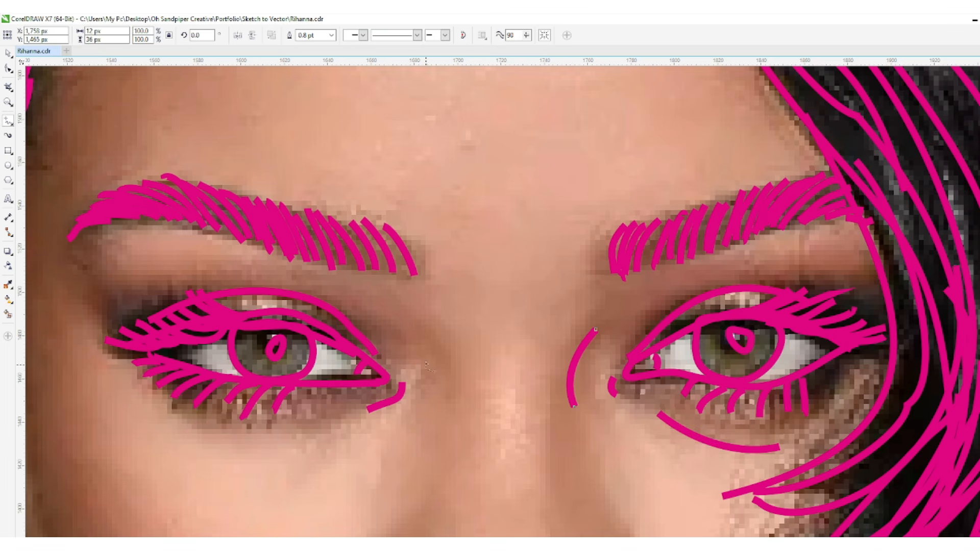
Step: Trace both nostril wings, the nose base and nostrils, and add a contour line along each side of the bridge
{"action": "scroll", "coordinate": [503, 301], "scroll_direction": "down", "scroll_amount": 2}
{"action": "left_click_drag", "start_coordinate": [440, 273], "coordinate": [458, 339]}
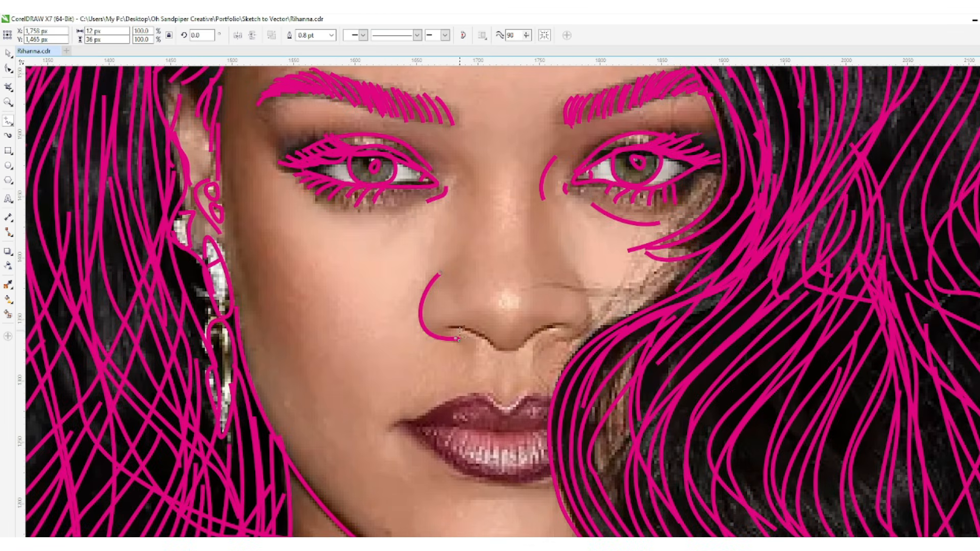
{"action": "mouse_move", "coordinate": [556, 341]}
{"action": "left_mouse_down"}
{"action": "mouse_move", "coordinate": [477, 331]}
{"action": "mouse_move", "coordinate": [520, 352]}
{"action": "mouse_move", "coordinate": [567, 339]}
{"action": "left_mouse_up"}
{"action": "mouse_move", "coordinate": [482, 335]}
{"action": "left_mouse_down"}
{"action": "mouse_move", "coordinate": [462, 333]}
{"action": "mouse_move", "coordinate": [559, 324]}
{"action": "mouse_move", "coordinate": [534, 335]}
{"action": "left_mouse_up"}
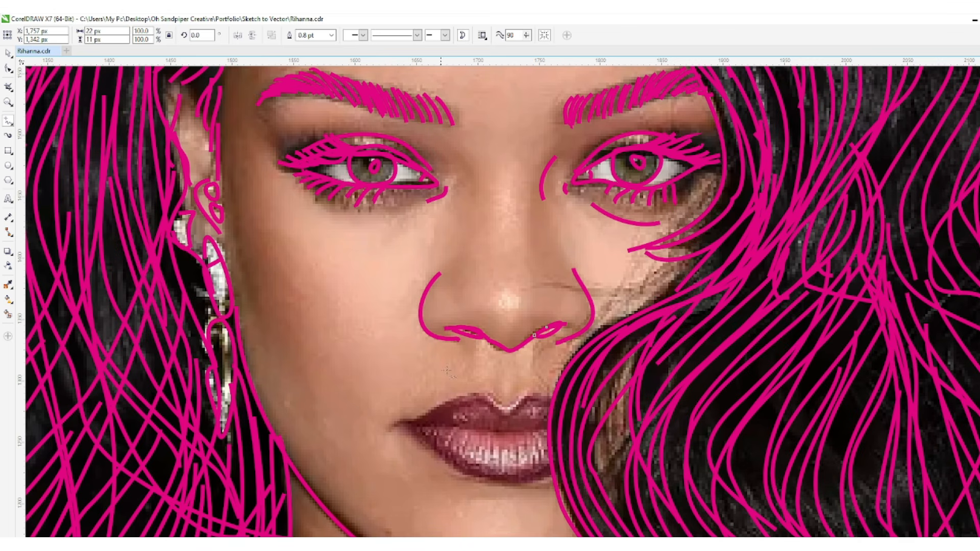
{"action": "left_click_drag", "start_coordinate": [532, 194], "coordinate": [551, 266]}
{"action": "left_click_drag", "start_coordinate": [482, 178], "coordinate": [465, 251]}
Step: Trace the upper lip edge, the mouth line and the lower lip edge up to the front hair lock
{"action": "left_click_drag", "start_coordinate": [565, 407], "coordinate": [564, 407]}
{"action": "mouse_move", "coordinate": [491, 399]}
{"action": "left_mouse_down"}
{"action": "mouse_move", "coordinate": [392, 425]}
{"action": "mouse_move", "coordinate": [561, 429]}
{"action": "left_mouse_up"}
{"action": "mouse_move", "coordinate": [404, 425]}
{"action": "left_mouse_down"}
{"action": "mouse_move", "coordinate": [521, 484]}
{"action": "mouse_move", "coordinate": [566, 467]}
{"action": "left_mouse_up"}
Step: Fill the upper lip with short vertical shading strokes from the middle out to both corners
{"action": "left_click_drag", "start_coordinate": [509, 411], "coordinate": [511, 427]}
{"action": "mouse_move", "coordinate": [508, 412]}
{"action": "left_mouse_down"}
{"action": "mouse_move", "coordinate": [505, 430]}
{"action": "mouse_move", "coordinate": [461, 428]}
{"action": "left_mouse_up"}
{"action": "left_click_drag", "start_coordinate": [465, 398], "coordinate": [445, 427]}
{"action": "left_click_drag", "start_coordinate": [448, 404], "coordinate": [435, 425]}
{"action": "left_click_drag", "start_coordinate": [430, 415], "coordinate": [427, 424]}
{"action": "left_click_drag", "start_coordinate": [422, 418], "coordinate": [420, 423]}
{"action": "mouse_move", "coordinate": [523, 432]}
{"action": "left_mouse_down"}
{"action": "mouse_move", "coordinate": [520, 403]}
{"action": "mouse_move", "coordinate": [540, 428]}
{"action": "left_mouse_up"}
{"action": "left_click_drag", "start_coordinate": [544, 399], "coordinate": [552, 428]}
{"action": "mouse_move", "coordinate": [555, 400]}
{"action": "left_mouse_down"}
{"action": "mouse_move", "coordinate": [557, 428]}
{"action": "mouse_move", "coordinate": [565, 420]}
{"action": "left_mouse_up"}
{"action": "mouse_move", "coordinate": [570, 407]}
{"action": "left_mouse_down"}
{"action": "mouse_move", "coordinate": [589, 427]}
{"action": "mouse_move", "coordinate": [574, 451]}
{"action": "mouse_move", "coordinate": [568, 427]}
{"action": "left_mouse_up"}
Step: Fill the lower lip with vertical shading strokes and add a curved stroke across its lower part
{"action": "left_click_drag", "start_coordinate": [498, 477], "coordinate": [498, 479]}
{"action": "left_click_drag", "start_coordinate": [508, 434], "coordinate": [509, 478]}
{"action": "mouse_move", "coordinate": [517, 433]}
{"action": "left_mouse_down"}
{"action": "mouse_move", "coordinate": [522, 479]}
{"action": "mouse_move", "coordinate": [544, 470]}
{"action": "left_mouse_up"}
{"action": "left_click_drag", "start_coordinate": [548, 432], "coordinate": [553, 475]}
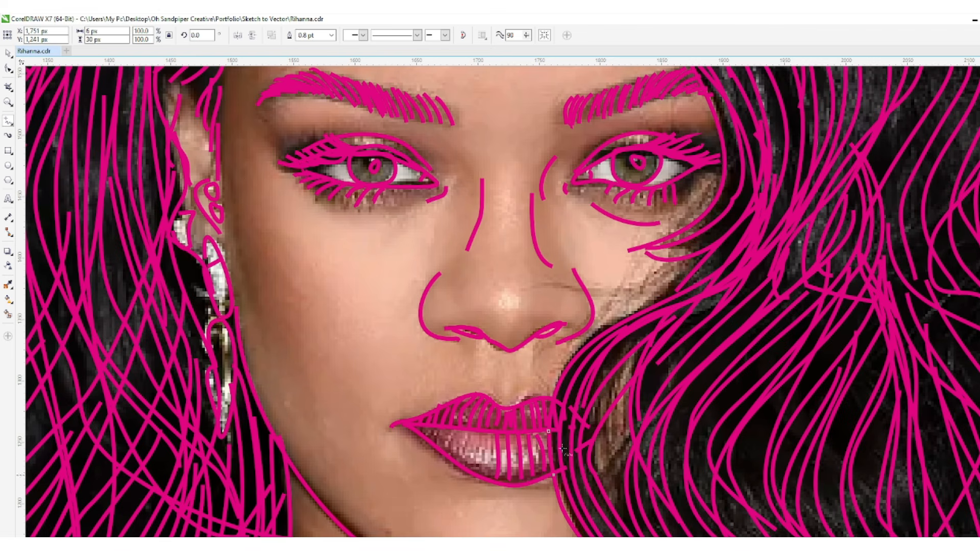
{"action": "left_click_drag", "start_coordinate": [595, 431], "coordinate": [581, 448]}
{"action": "left_click_drag", "start_coordinate": [433, 431], "coordinate": [453, 456]}
{"action": "left_click_drag", "start_coordinate": [459, 427], "coordinate": [465, 456]}
{"action": "left_click_drag", "start_coordinate": [475, 431], "coordinate": [477, 473]}
{"action": "mouse_move", "coordinate": [489, 432]}
{"action": "left_mouse_down"}
{"action": "mouse_move", "coordinate": [491, 481]}
{"action": "mouse_move", "coordinate": [543, 458]}
{"action": "left_mouse_up"}
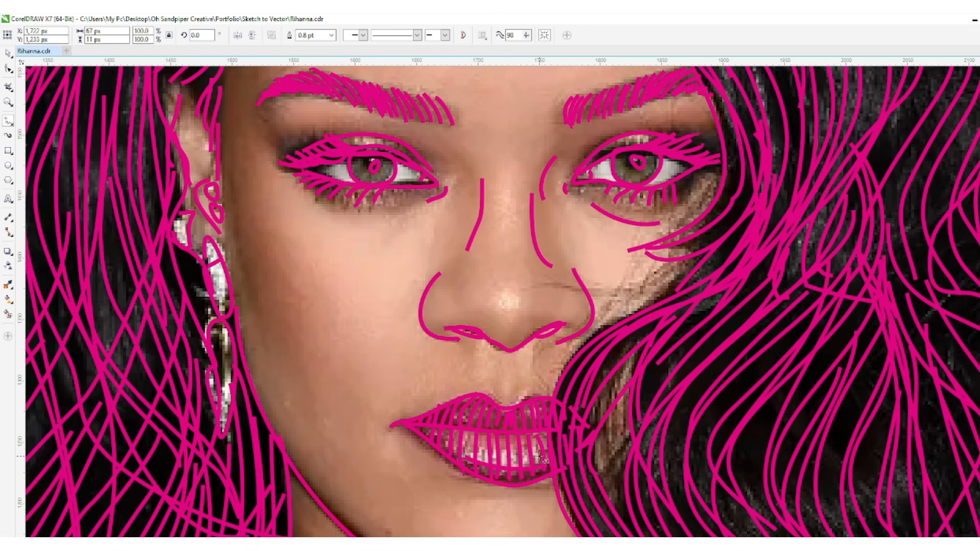
Step: Add face contour strokes below the lower lip, along the uncovered cheek, at the philtrum and on the nose tip
{"action": "left_click_drag", "start_coordinate": [480, 493], "coordinate": [544, 496]}
{"action": "mouse_move", "coordinate": [239, 211]}
{"action": "left_mouse_down"}
{"action": "mouse_move", "coordinate": [273, 329]}
{"action": "mouse_move", "coordinate": [295, 358]}
{"action": "left_mouse_up"}
{"action": "mouse_move", "coordinate": [529, 369]}
{"action": "left_mouse_down"}
{"action": "mouse_move", "coordinate": [513, 406]}
{"action": "mouse_move", "coordinate": [495, 406]}
{"action": "left_mouse_up"}
{"action": "left_click_drag", "start_coordinate": [504, 324], "coordinate": [533, 310]}
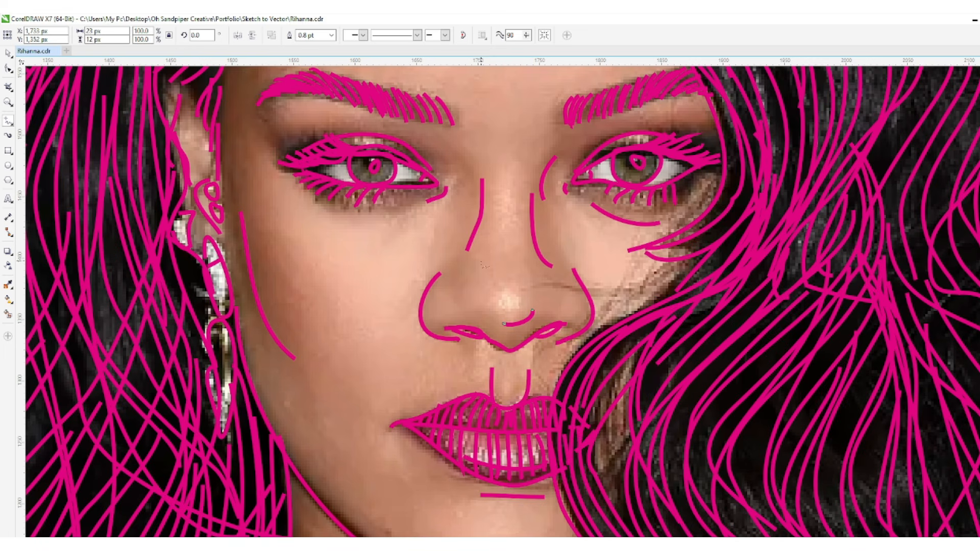
Step: Add three more long hair strands to the front lock beside the covered cheek and mouth
{"action": "left_click_drag", "start_coordinate": [735, 210], "coordinate": [622, 369]}
{"action": "mouse_move", "coordinate": [759, 175]}
{"action": "left_mouse_down"}
{"action": "mouse_move", "coordinate": [678, 267]}
{"action": "mouse_move", "coordinate": [668, 508]}
{"action": "left_mouse_up"}
{"action": "mouse_move", "coordinate": [682, 382]}
{"action": "left_mouse_down"}
{"action": "mouse_move", "coordinate": [629, 432]}
{"action": "mouse_move", "coordinate": [596, 525]}
{"action": "left_mouse_up"}
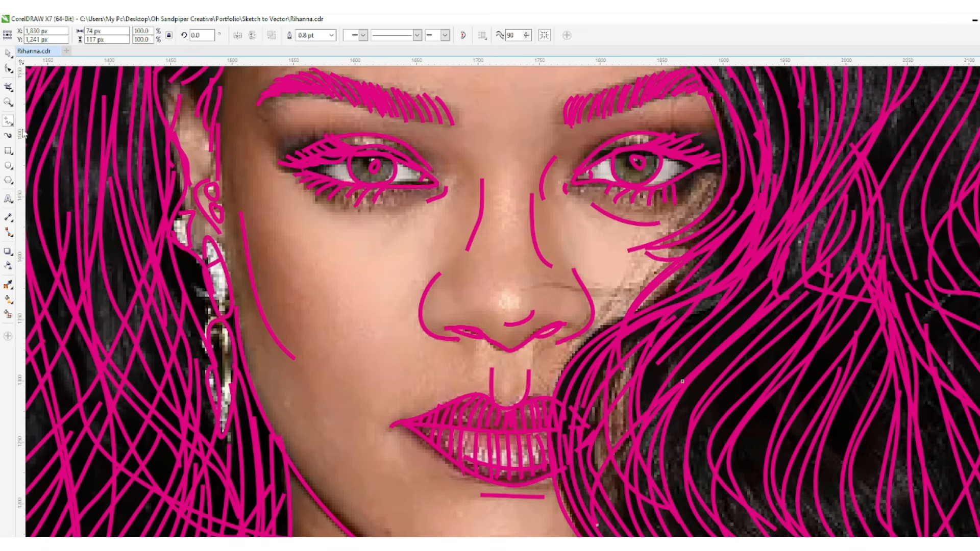
Step: Add small contour strokes in the ear, below and outside the uncovered eye, and above the other eye's outer corner
{"action": "left_click", "coordinate": [8, 102]}
{"action": "left_click", "coordinate": [125, 35]}
{"action": "left_click_drag", "start_coordinate": [459, 258], "coordinate": [555, 334]}
{"action": "left_click", "coordinate": [8, 121]}
{"action": "left_click_drag", "start_coordinate": [241, 154], "coordinate": [242, 155]}
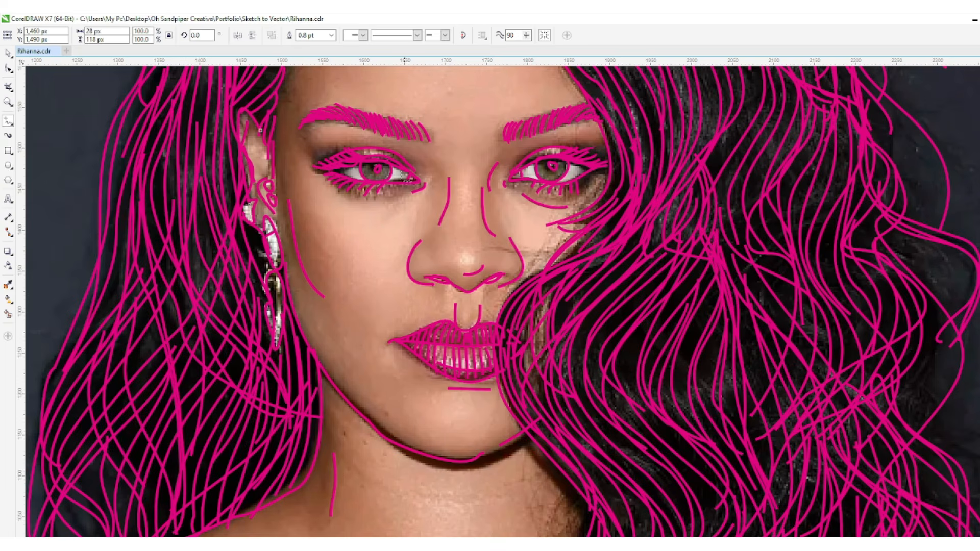
{"action": "left_click_drag", "start_coordinate": [363, 205], "coordinate": [397, 198]}
{"action": "left_click_drag", "start_coordinate": [305, 149], "coordinate": [306, 156]}
{"action": "left_click_drag", "start_coordinate": [591, 170], "coordinate": [606, 146]}
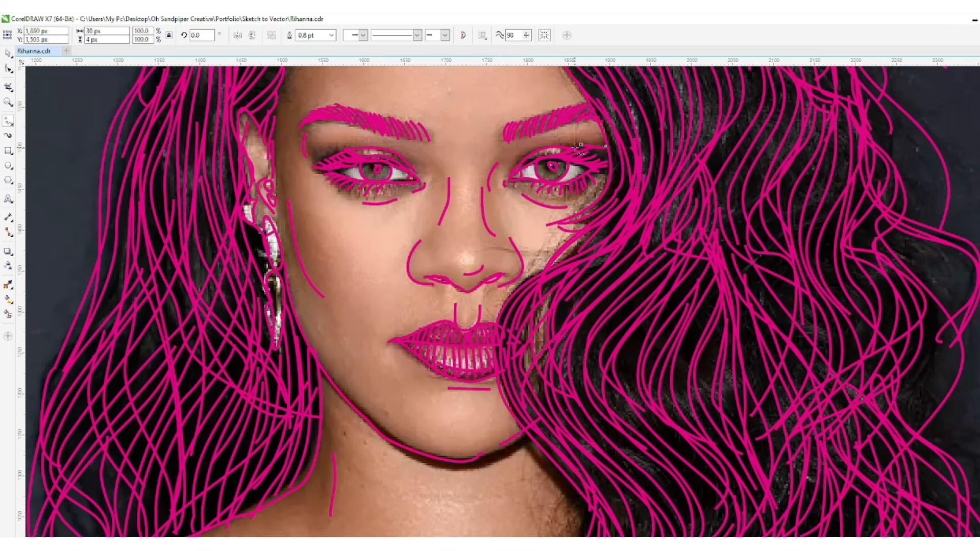
Step: Smooth the jawline curve under the chin by removing its surplus nodes
{"action": "key", "text": "space"}
{"action": "left_click", "coordinate": [474, 462]}
{"action": "key", "text": "F10"}
{"action": "left_click_drag", "start_coordinate": [509, 435], "coordinate": [465, 470]}
{"action": "left_click", "coordinate": [99, 35]}
{"action": "double_click", "coordinate": [460, 463]}
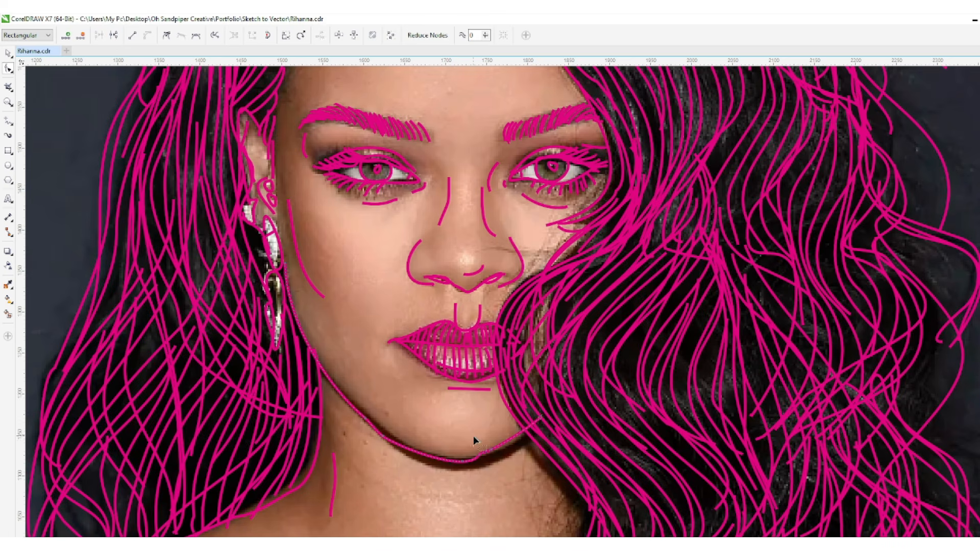
{"action": "left_click", "coordinate": [461, 462]}
{"action": "double_click", "coordinate": [474, 461]}
{"action": "key", "text": "Delete"}
{"action": "double_click", "coordinate": [449, 462]}
{"action": "left_click", "coordinate": [474, 467]}
{"action": "key", "text": "F5"}
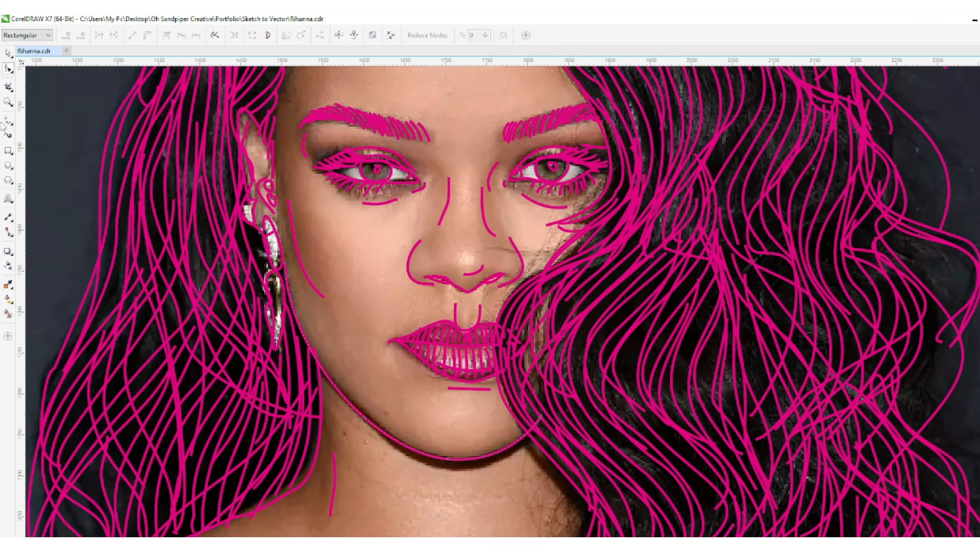
Step: Add contour strokes under and inside the jawline at the chin, plus a strand from the nose to the front hair
{"action": "mouse_move", "coordinate": [422, 459]}
{"action": "left_mouse_down"}
{"action": "mouse_move", "coordinate": [472, 472]}
{"action": "mouse_move", "coordinate": [514, 460]}
{"action": "left_mouse_up"}
{"action": "key", "text": "ctrl+z"}
{"action": "left_click_drag", "start_coordinate": [386, 436], "coordinate": [455, 465]}
{"action": "left_click_drag", "start_coordinate": [521, 450], "coordinate": [540, 437]}
{"action": "left_click_drag", "start_coordinate": [401, 420], "coordinate": [432, 454]}
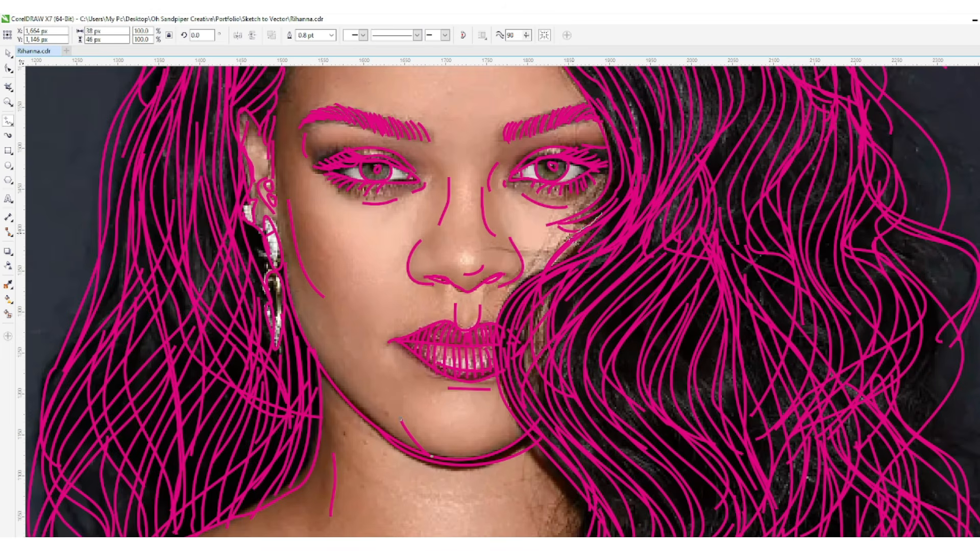
{"action": "left_click_drag", "start_coordinate": [498, 249], "coordinate": [480, 249]}
Step: Cut all the traced strokes and paste them onto the next, empty page
{"action": "key", "text": "F4"}
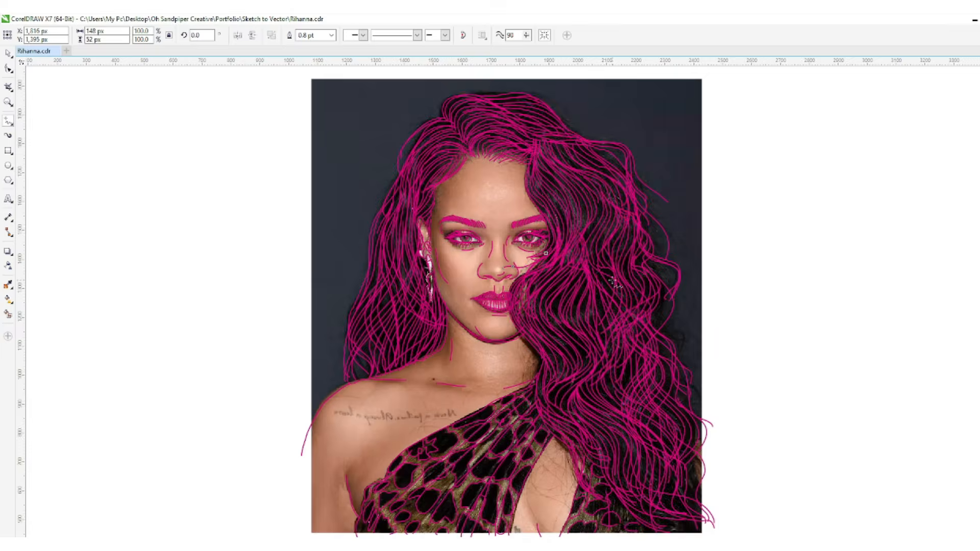
{"action": "key", "text": "space"}
{"action": "left_click", "coordinate": [749, 285]}
{"action": "key", "text": "ctrl+a"}
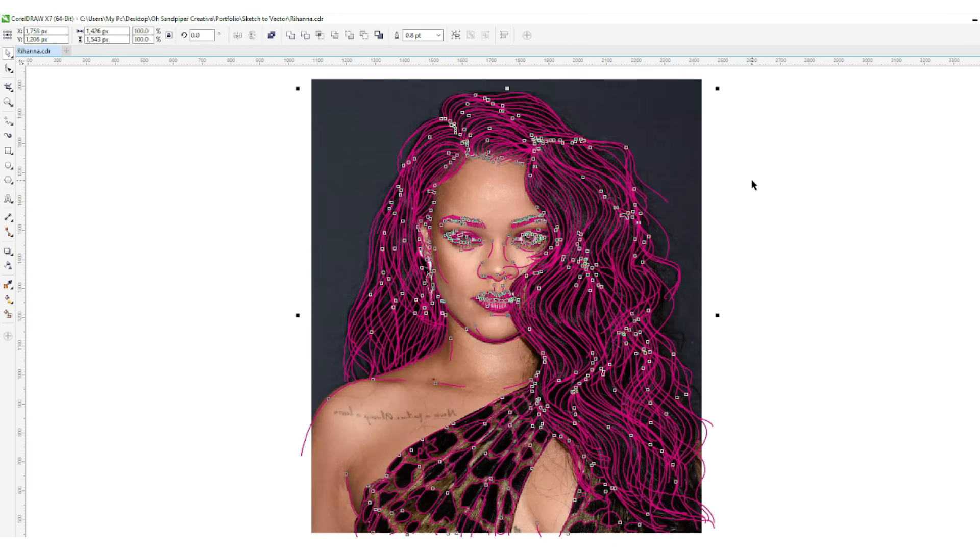
{"action": "key", "text": "ctrl+x"}
{"action": "key", "text": "Page_Down"}
{"action": "left_click", "coordinate": [520, 366]}
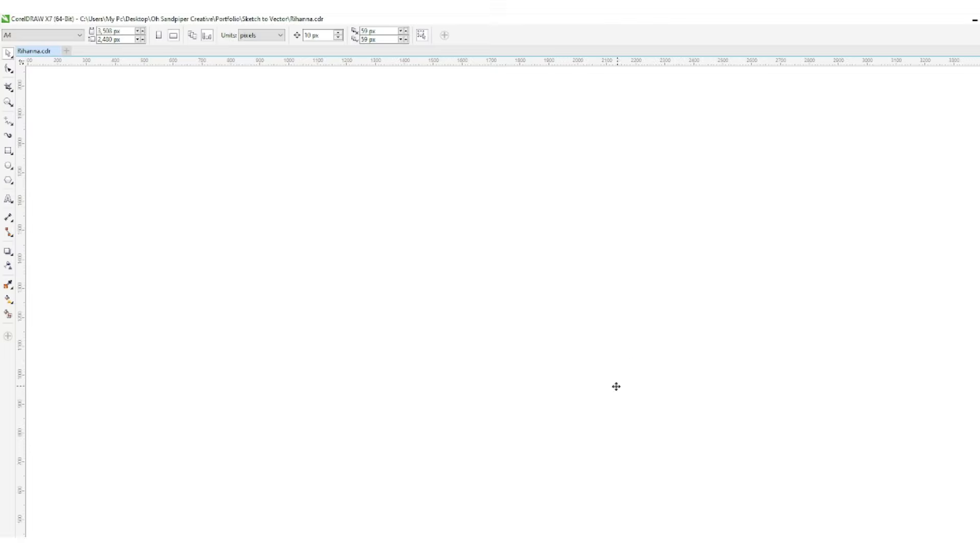
{"action": "key", "text": "ctrl+v"}
{"action": "left_click", "coordinate": [796, 183]}
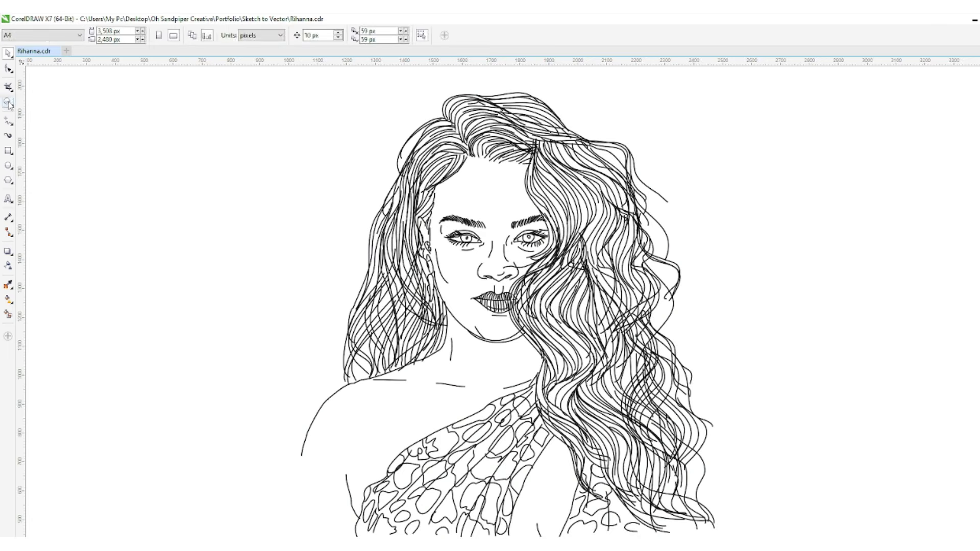
Step: Combine the iris and pupil highlight of the eye farther from the front lock and fill them black without an outline
{"action": "left_click", "coordinate": [8, 103]}
{"action": "left_click_drag", "start_coordinate": [425, 201], "coordinate": [569, 344]}
{"action": "left_click", "coordinate": [9, 53]}
{"action": "left_click", "coordinate": [387, 198]}
{"action": "left_click", "coordinate": [403, 195], "text": "shift"}
{"action": "left_click", "coordinate": [271, 35]}
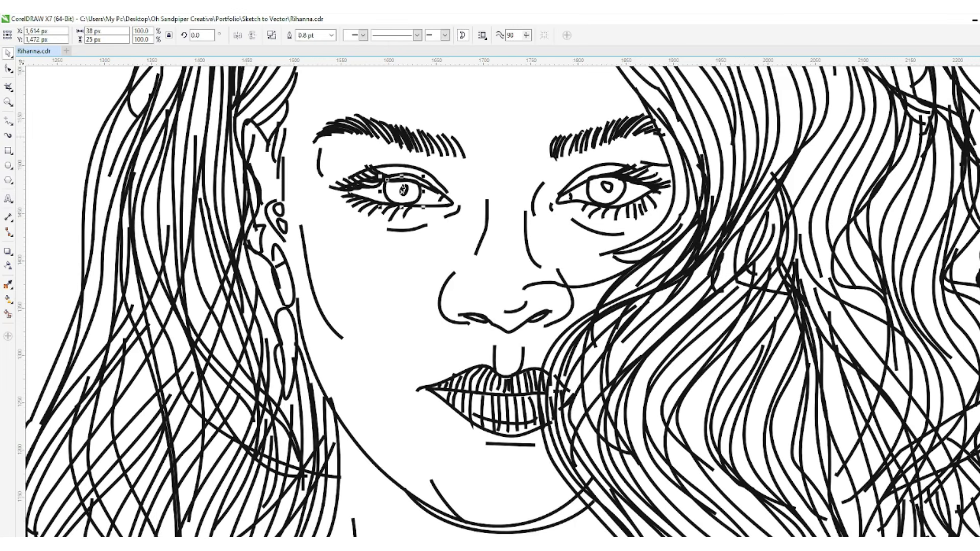
{"action": "left_click", "coordinate": [979, 78]}
{"action": "right_click", "coordinate": [979, 70]}
Step: Combine the iris and pupil highlight of the eye beside the front lock and fill them black without an outline
{"action": "left_click", "coordinate": [607, 191]}
{"action": "left_click", "coordinate": [590, 197], "text": "shift"}
{"action": "left_click", "coordinate": [271, 36]}
{"action": "left_click", "coordinate": [979, 77]}
{"action": "right_click", "coordinate": [979, 70]}
{"action": "left_click", "coordinate": [510, 94]}
Step: Adjust the nodes of both black irises so that they fit within the lash lines
{"action": "left_click", "coordinate": [9, 103]}
{"action": "left_click_drag", "start_coordinate": [299, 105], "coordinate": [786, 501]}
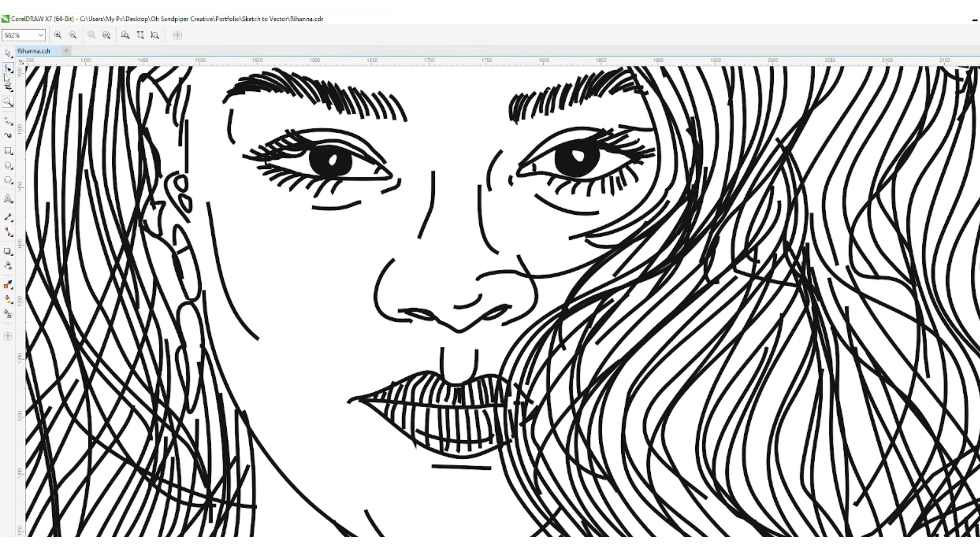
{"action": "left_click", "coordinate": [8, 69]}
{"action": "left_click", "coordinate": [584, 173]}
{"action": "left_click_drag", "start_coordinate": [593, 171], "coordinate": [595, 176]}
{"action": "left_click", "coordinate": [315, 151]}
{"action": "left_click_drag", "start_coordinate": [330, 176], "coordinate": [352, 153]}
{"action": "left_click", "coordinate": [358, 191]}
Step: Fill both nostril shapes with black and remove their outlines
{"action": "left_click", "coordinate": [500, 315]}
{"action": "left_click", "coordinate": [8, 53]}
{"action": "left_click", "coordinate": [497, 311]}
{"action": "left_click", "coordinate": [420, 313], "text": "shift"}
{"action": "left_click", "coordinate": [979, 78]}
{"action": "right_click", "coordinate": [979, 70]}
Step: Extend the nostril on the uncovered side toward the nose base by moving its inner node
{"action": "left_click", "coordinate": [8, 68]}
{"action": "left_click", "coordinate": [437, 319]}
{"action": "left_click_drag", "start_coordinate": [437, 319], "coordinate": [448, 328]}
{"action": "left_click", "coordinate": [468, 307]}
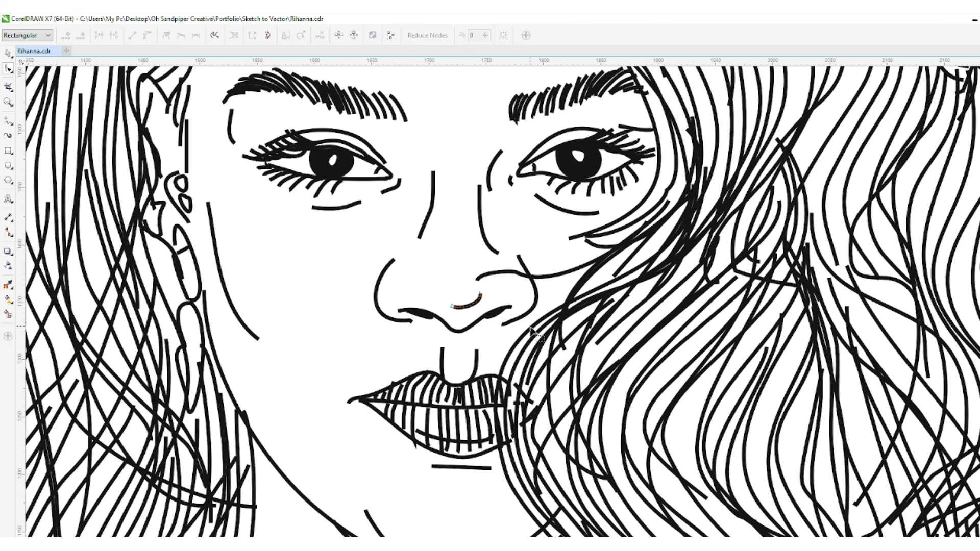
Step: Delete the stray hair strand that crosses the nose
{"action": "key", "text": "space"}
{"action": "left_click", "coordinate": [489, 259]}
{"action": "key", "text": "z"}
{"action": "scroll", "coordinate": [439, 218], "scroll_direction": "down", "scroll_amount": 1}
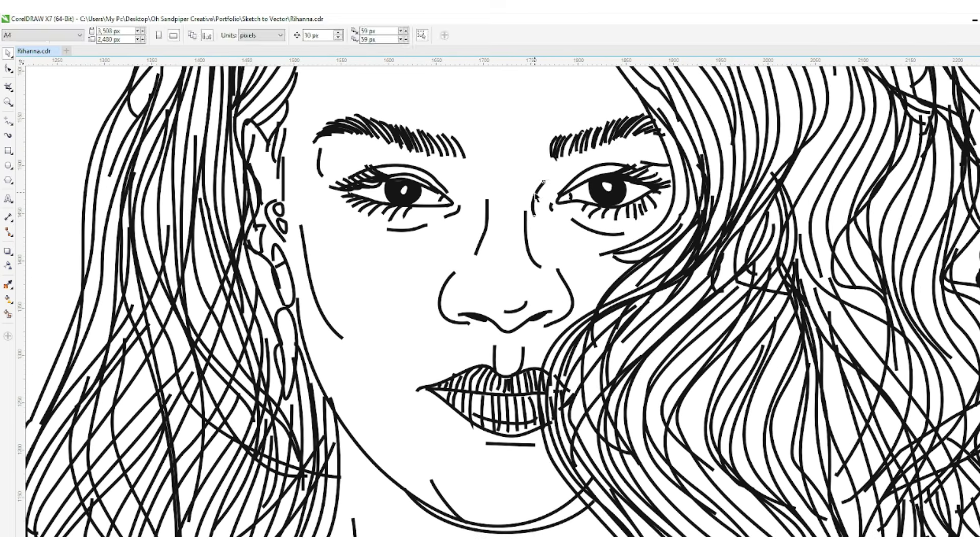
Step: Select the contour lines of the cheek, nose bridge, under-eye, lower lip and chin and give them a dotted outline style
{"action": "left_click", "coordinate": [7, 53]}
{"action": "left_click", "coordinate": [320, 174], "text": "shift"}
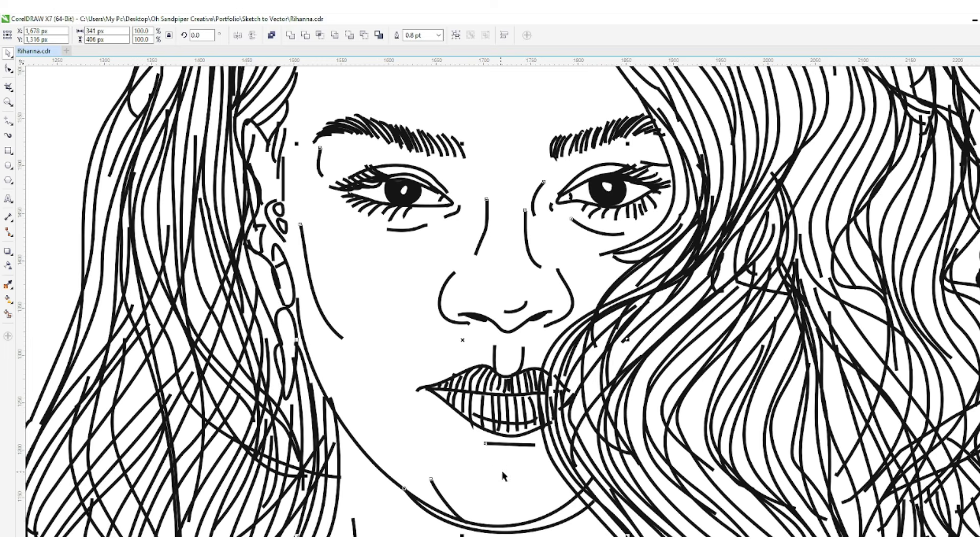
{"action": "key", "text": "F12"}
{"action": "left_click", "coordinate": [443, 256]}
{"action": "left_click", "coordinate": [434, 277]}
{"action": "left_click", "coordinate": [492, 390]}
{"action": "left_click", "coordinate": [519, 309]}
{"action": "left_click", "coordinate": [672, 173]}
{"action": "left_click", "coordinate": [660, 164]}
Step: Select the philtrum lines above the upper lip in the full drawing
{"action": "key", "text": "F5"}
{"action": "key", "text": "z"}
{"action": "right_click", "coordinate": [553, 211]}
{"action": "key", "text": "space"}
{"action": "left_click", "coordinate": [497, 292]}
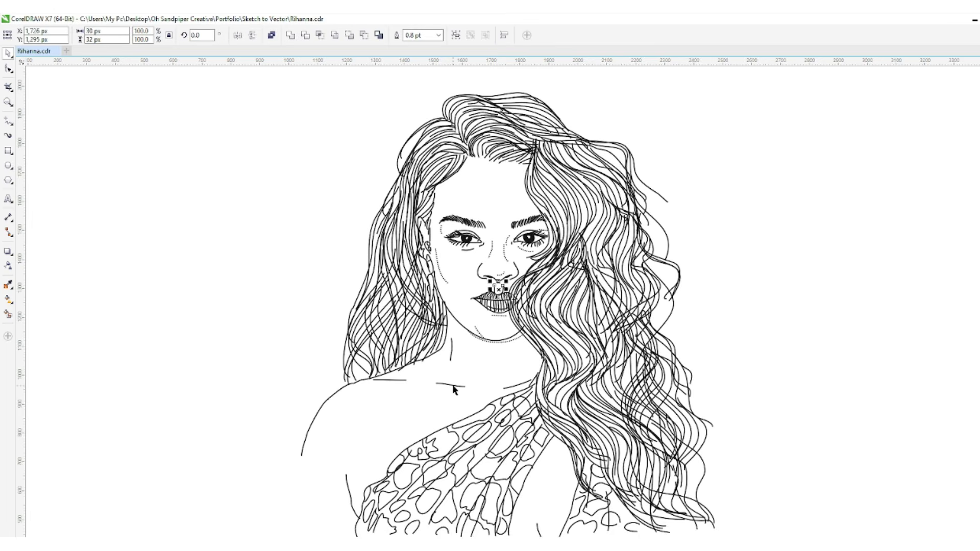